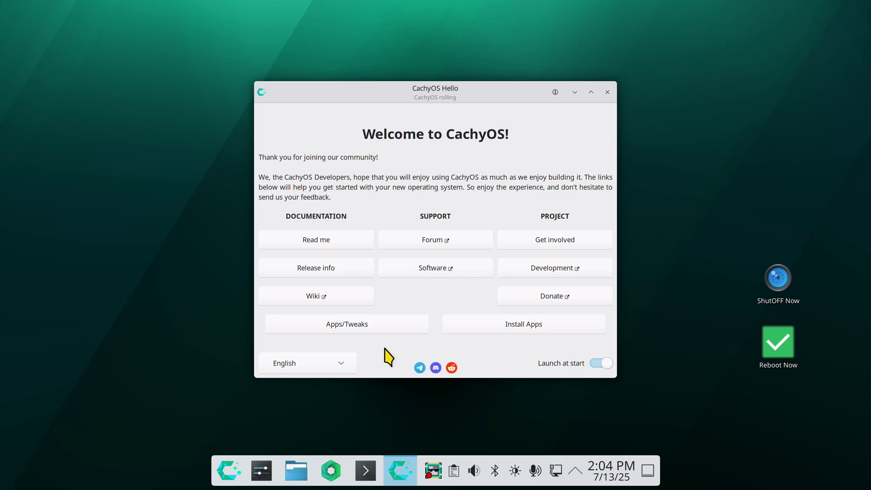
- Open the apps and tweaks page, and view the network details of Wired connection 1
click(357, 325)
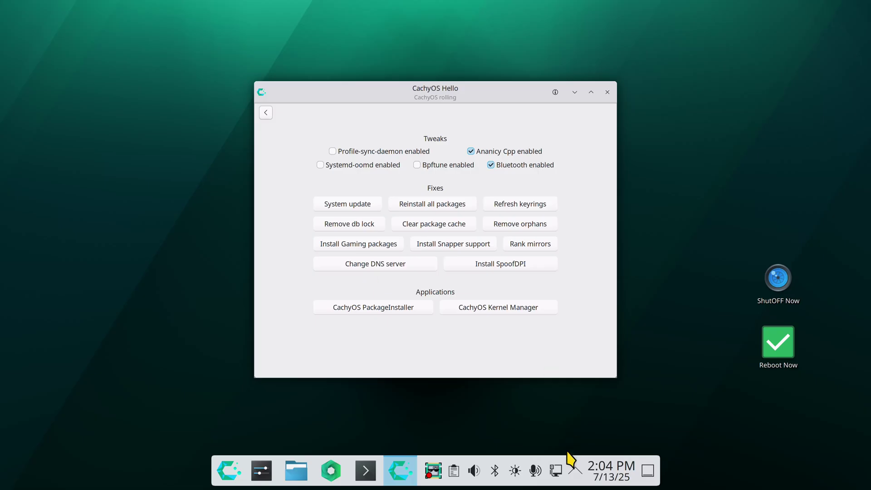
click(556, 473)
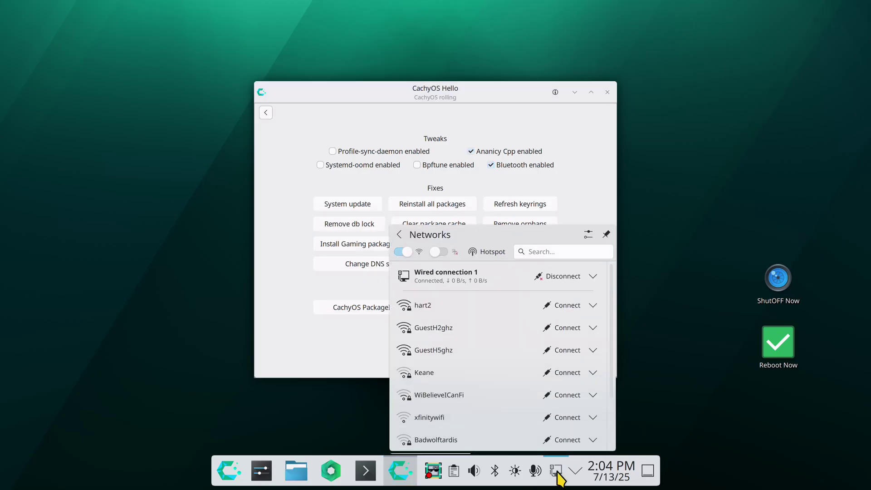
click(500, 274)
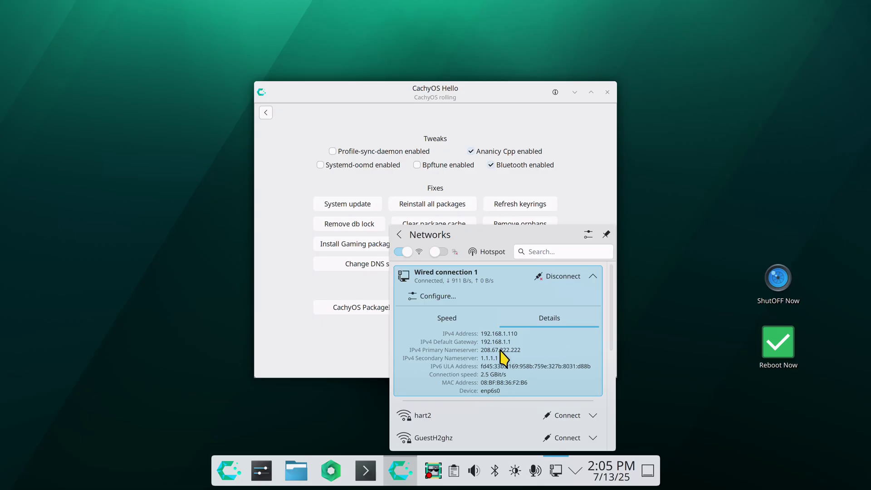
click(347, 354)
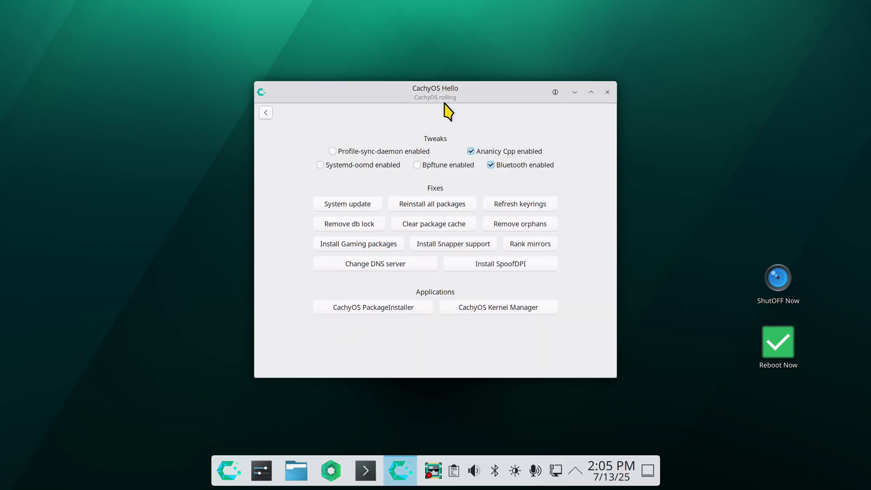
- Open the DNS server settings and review the available DNS servers and connections
click(372, 267)
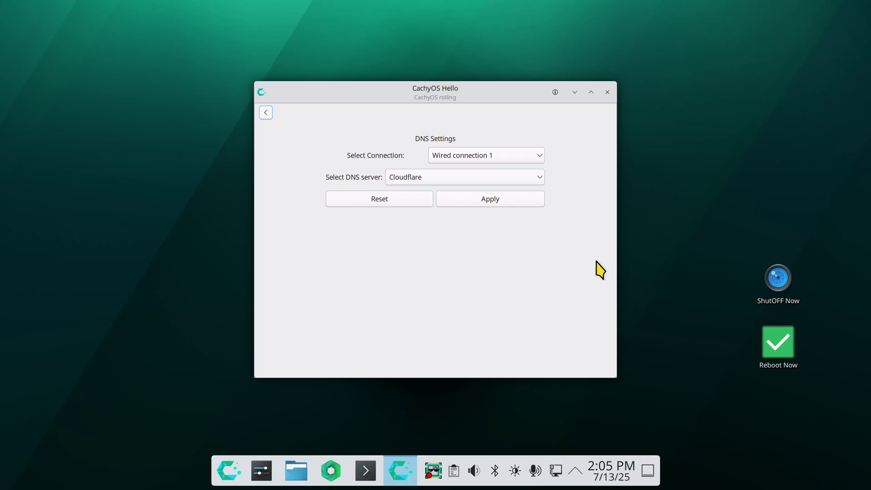
click(408, 179)
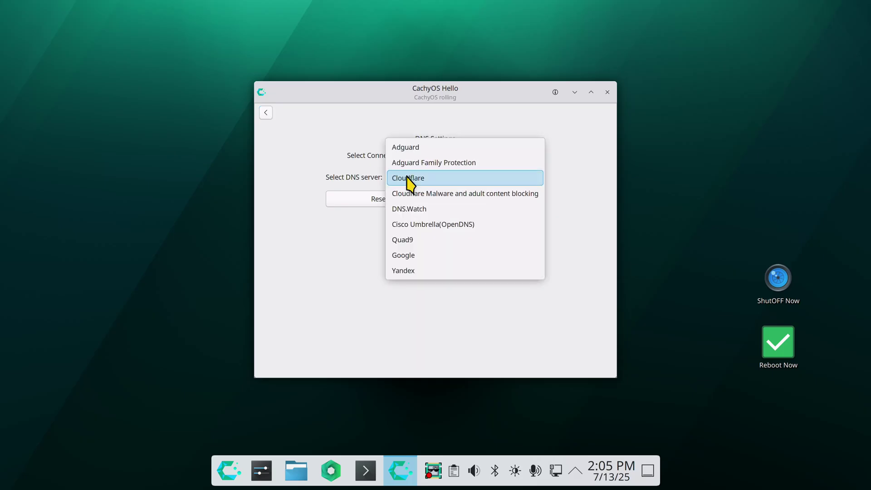
click(351, 250)
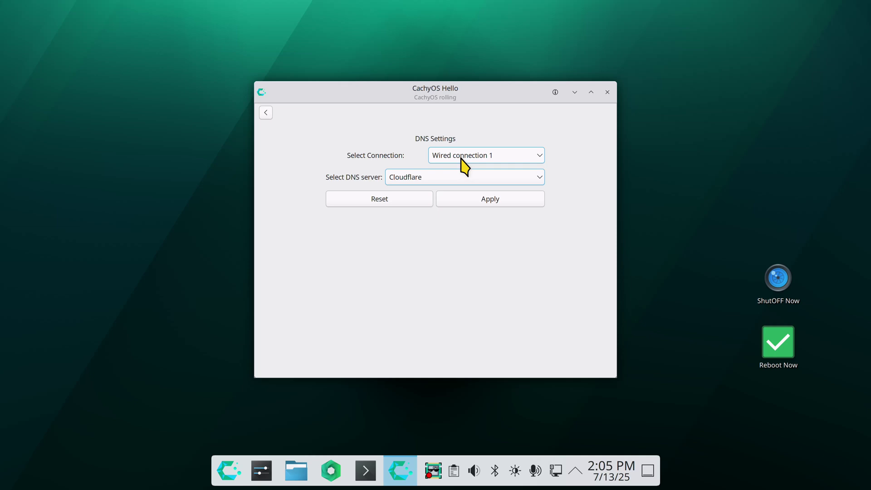
click(461, 159)
click(461, 158)
- Apply Yandex as the DNS server for Wired connection 1, authenticating with the account password
click(408, 180)
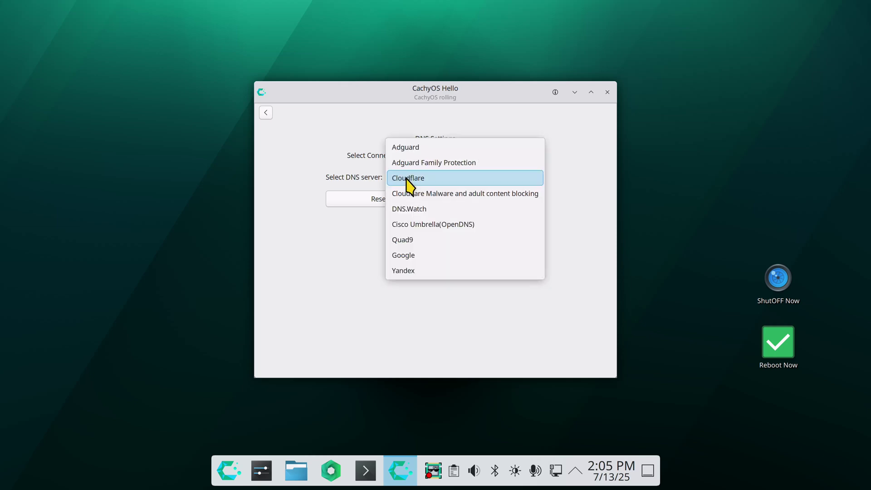
click(412, 271)
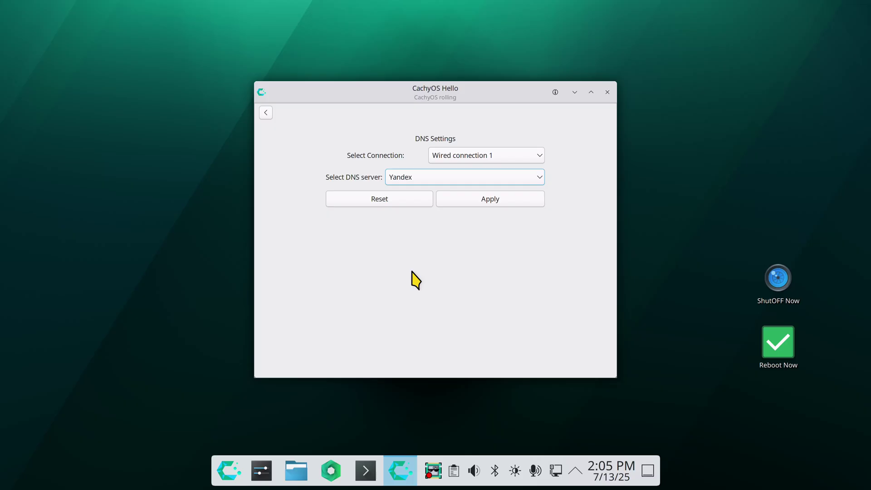
click(485, 199)
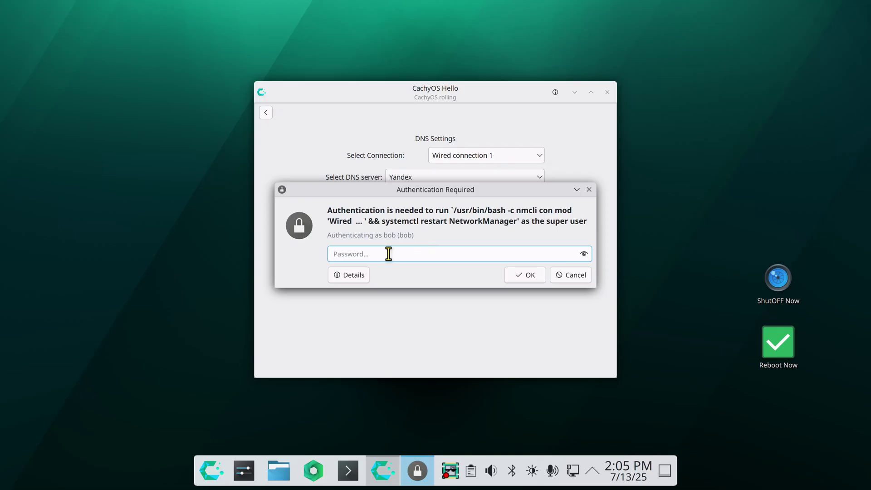
text(•••••)
click(528, 276)
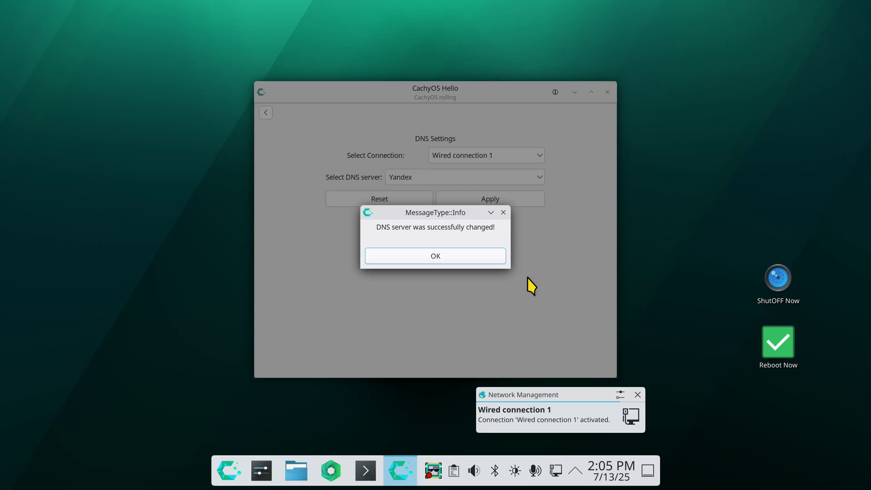
click(453, 261)
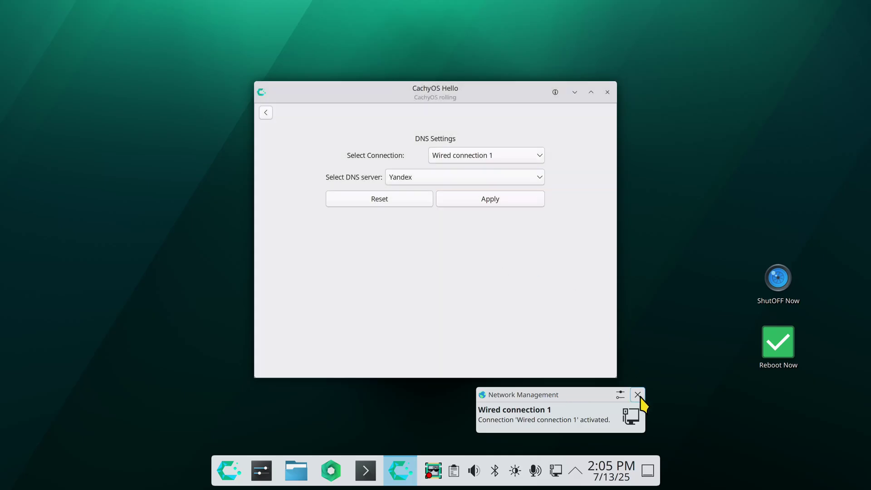
- Check the primary and secondary nameservers in the details of Wired connection 1 with Yandex applied
click(556, 472)
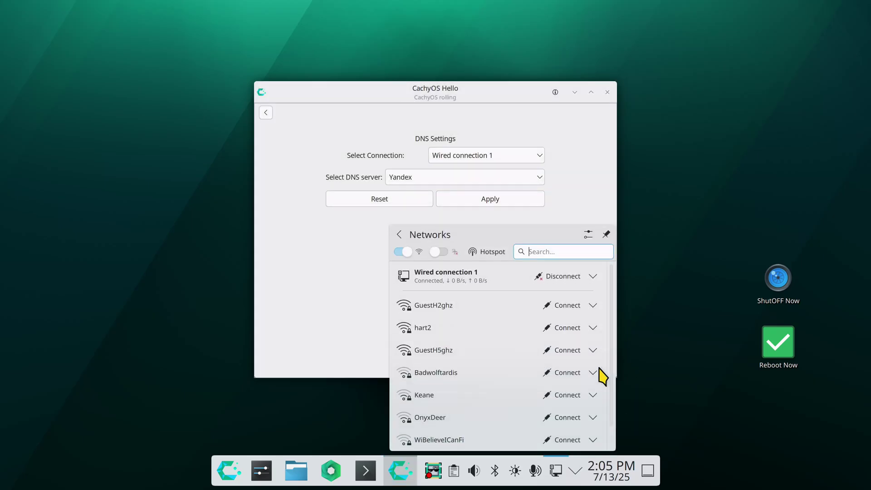
click(495, 279)
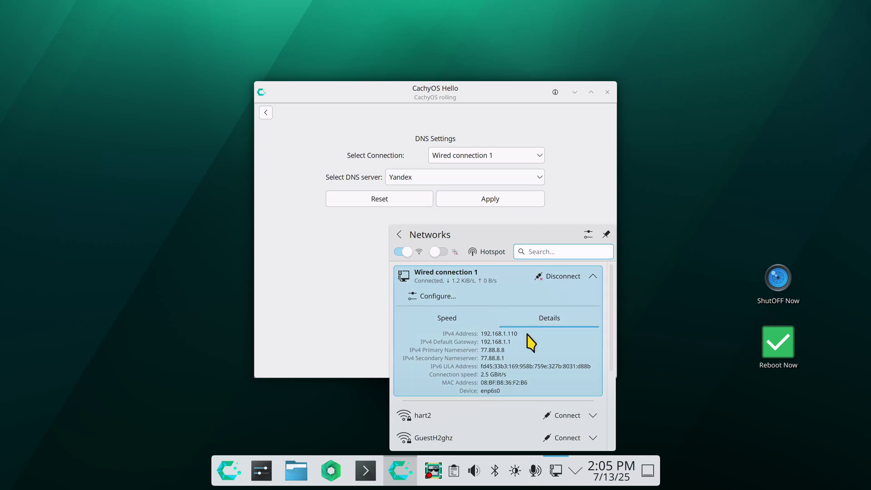
click(578, 194)
- Change the DNS server of Wired connection 1 to Google, authenticating with the account password
click(441, 178)
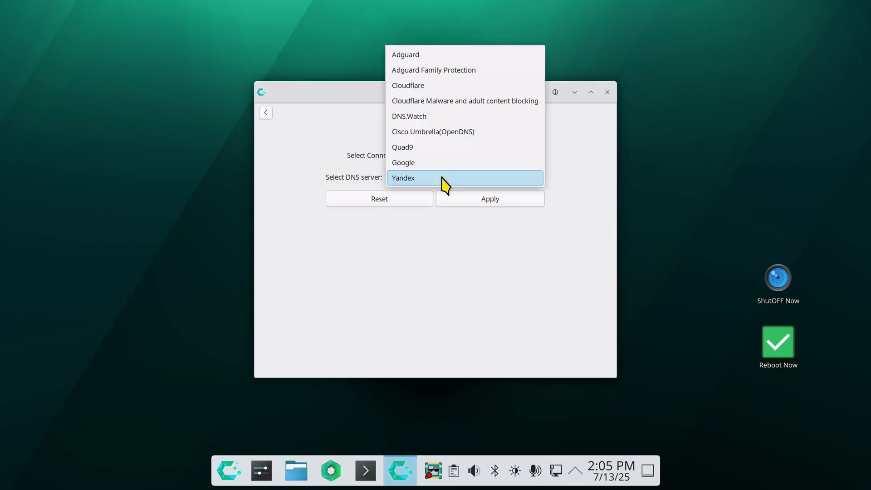
click(430, 163)
click(472, 201)
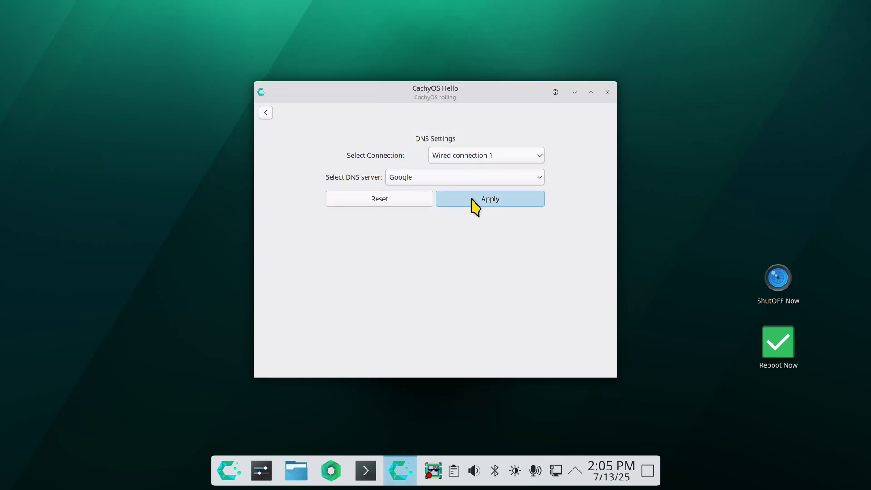
text(•••••)
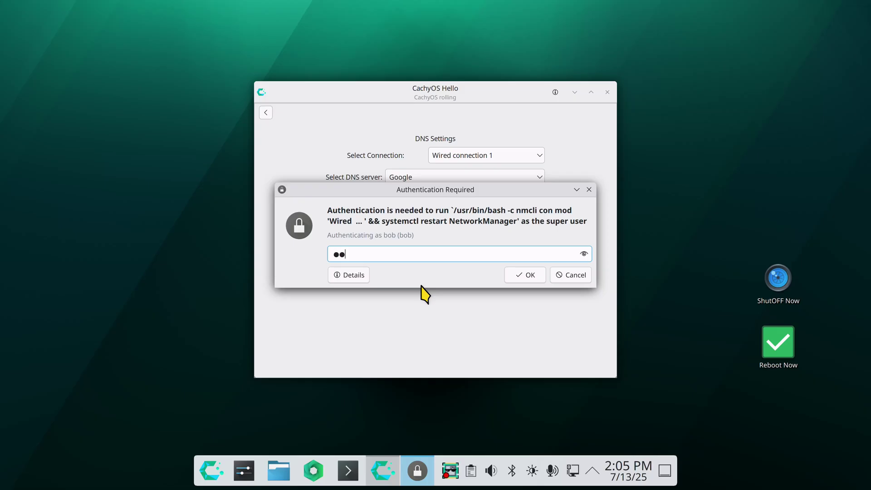
key(Return)
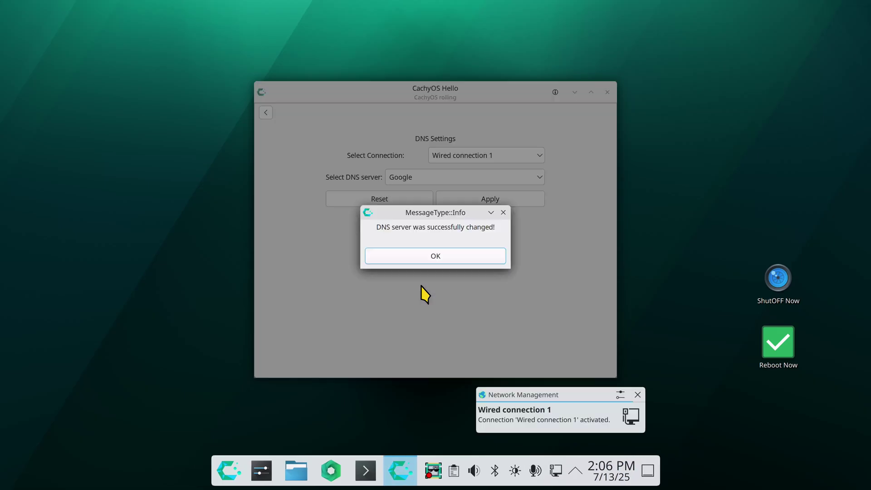
click(457, 256)
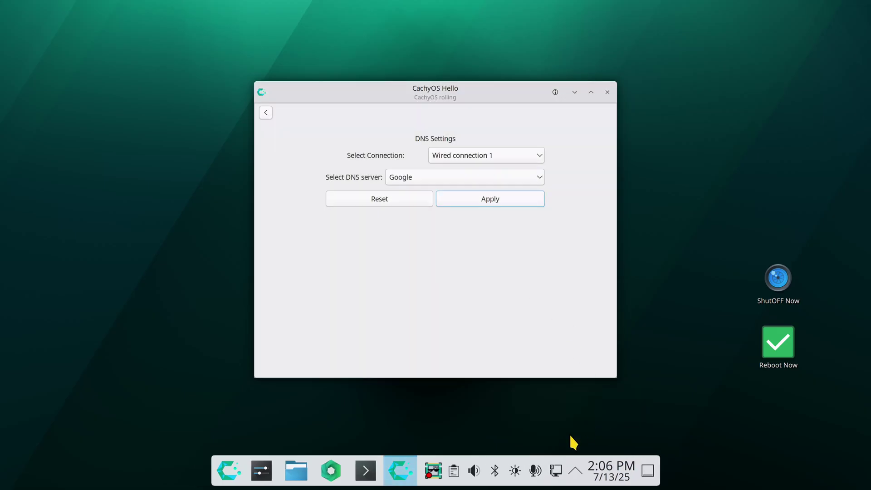
- Check the nameservers of Wired connection 1 again with Google DNS applied
click(557, 471)
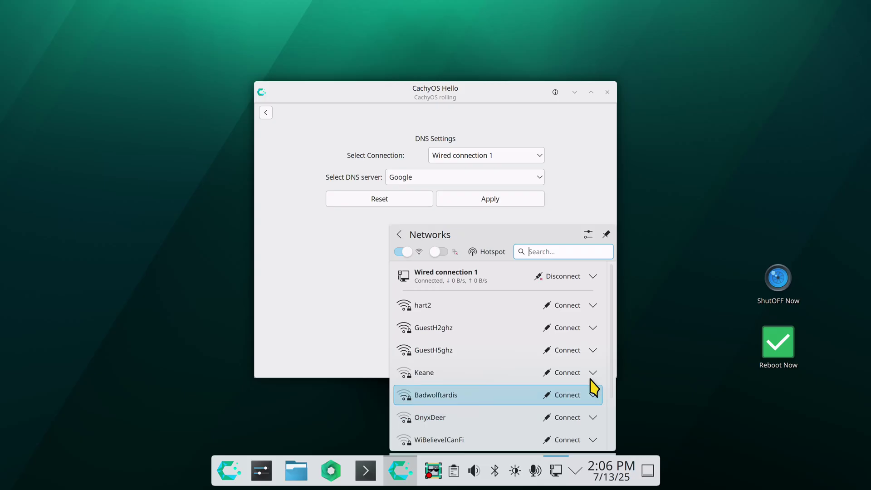
click(491, 285)
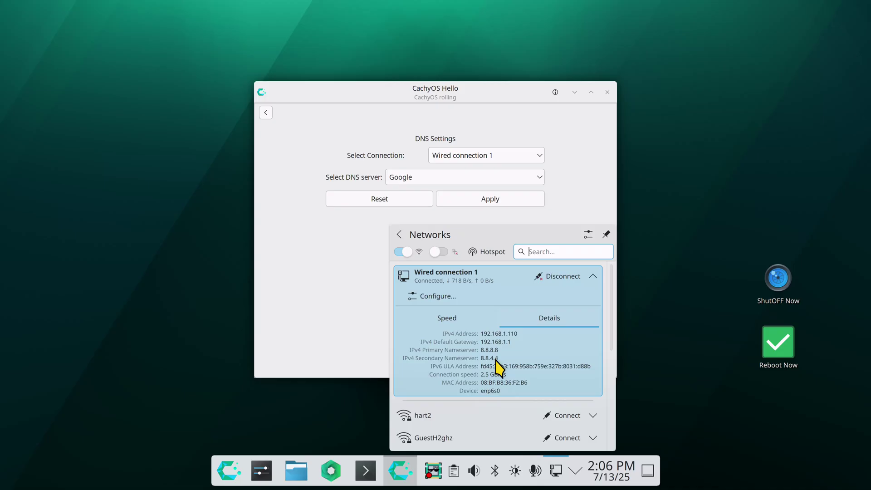
click(362, 331)
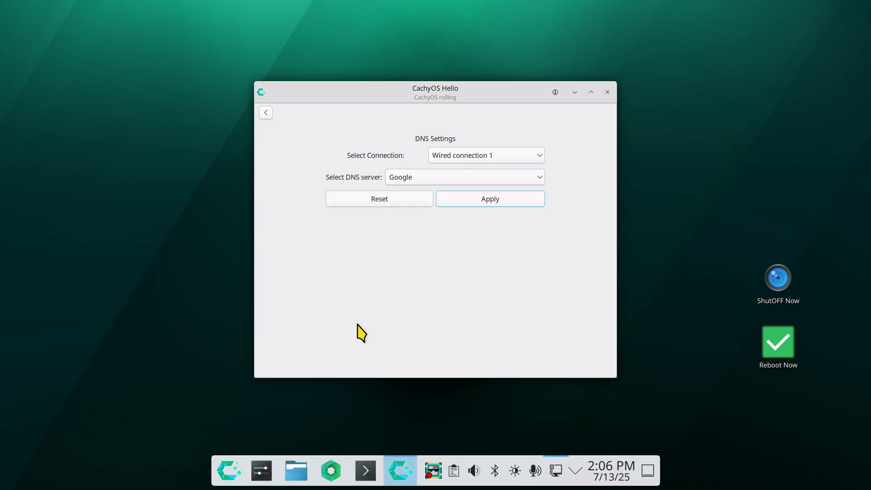
- Open the Cachy web browser, search for "what is dns" and read the overview of the answer
click(330, 472)
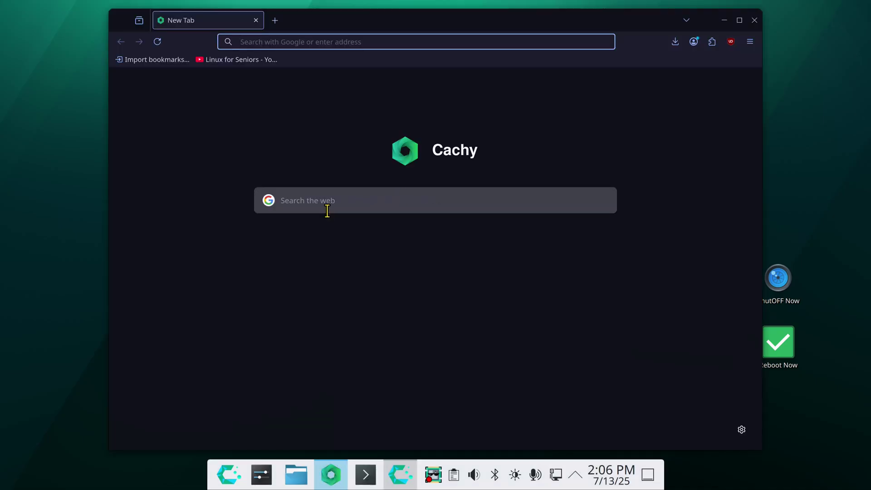
click(327, 210)
text(wha)
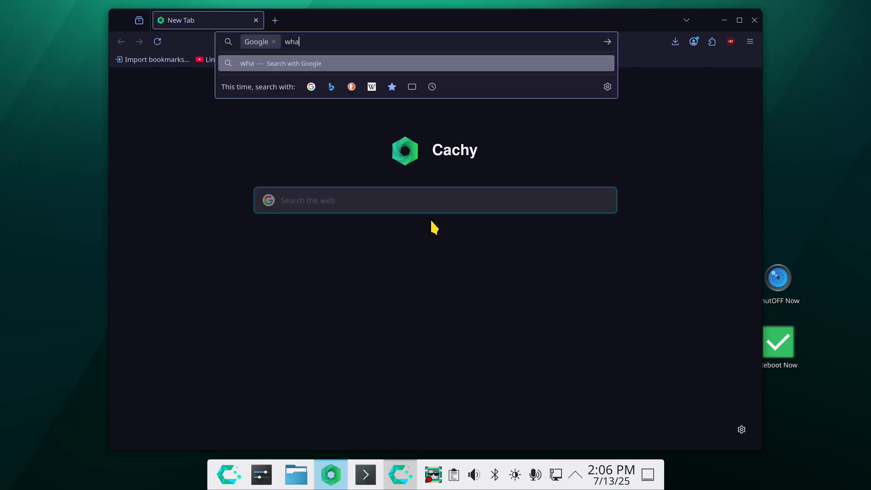
text(t is dns)
key(Return)
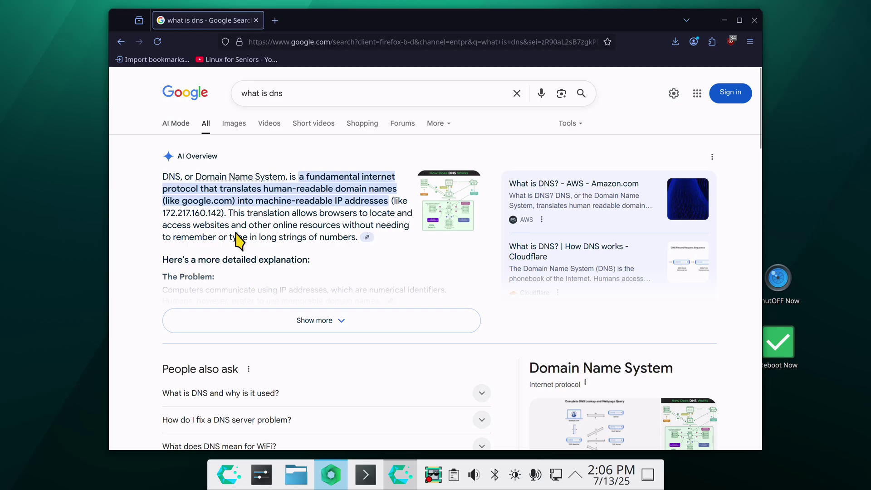
drag(221, 213, 161, 212)
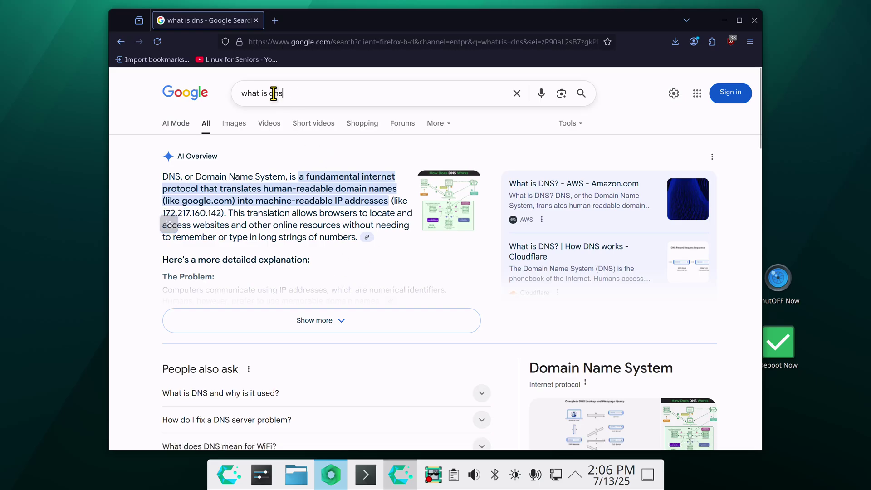
- Search Google for "free dns for 2025"
triple_click(245, 92)
text(fr)
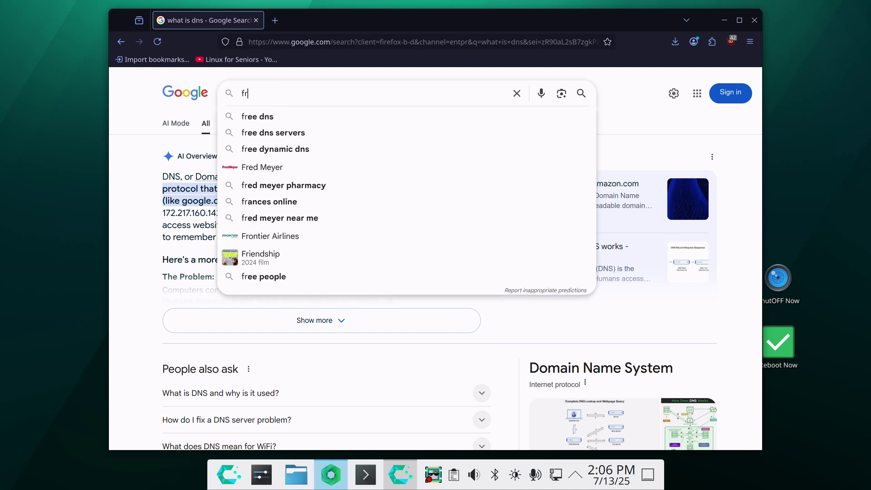
text(ee dns)
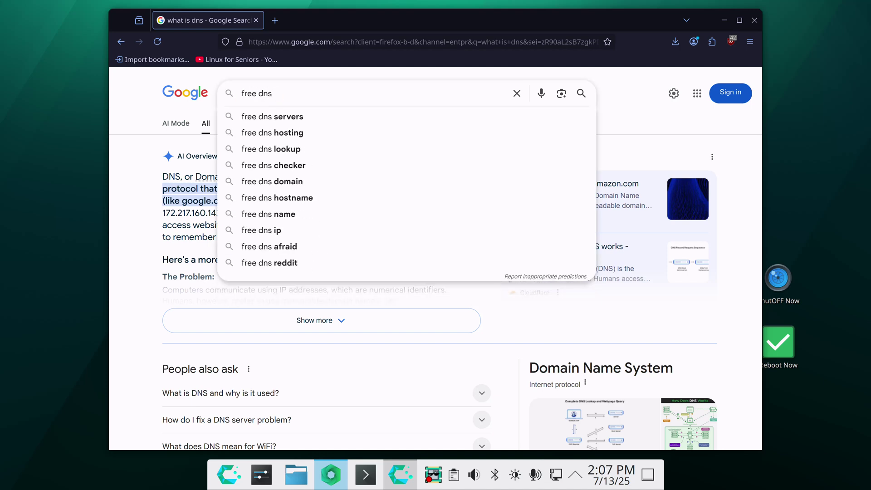
text( for 2025)
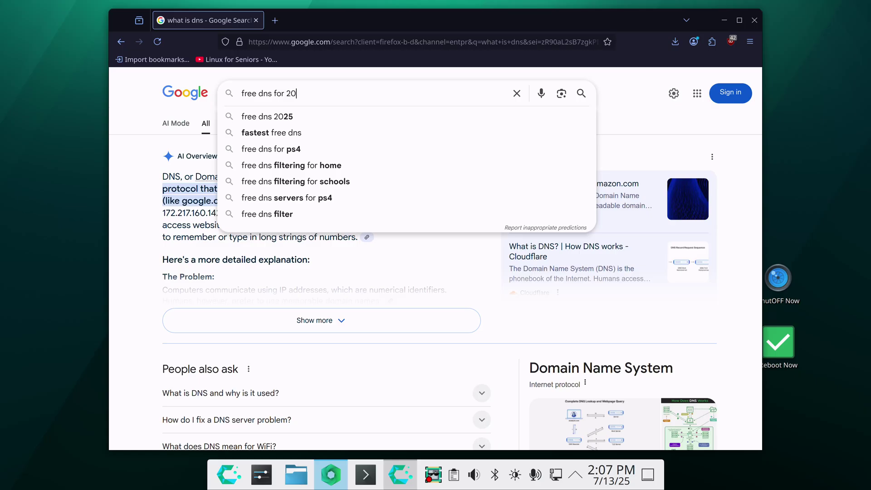
key(Return)
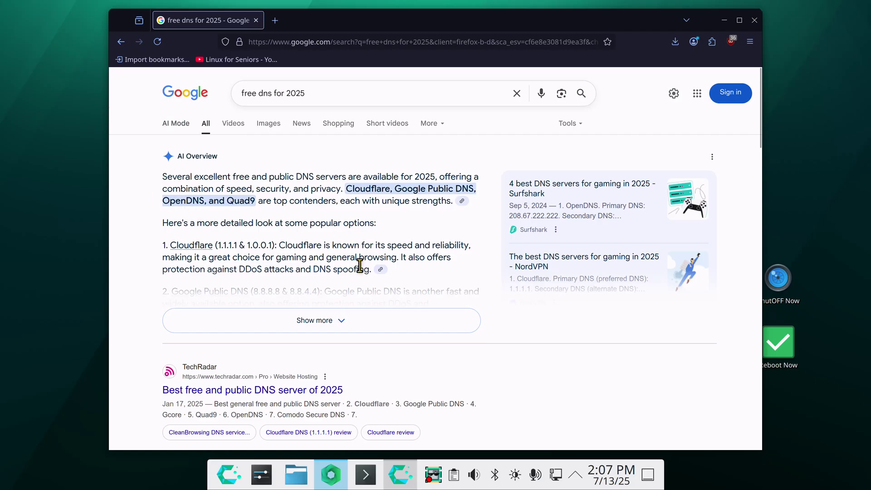
- Open the Lifewire article on top free and public DNS servers, and find its table of primary and secondary DNS addresses
scroll(358, 266, down, 3)
scroll(415, 233, down, 3)
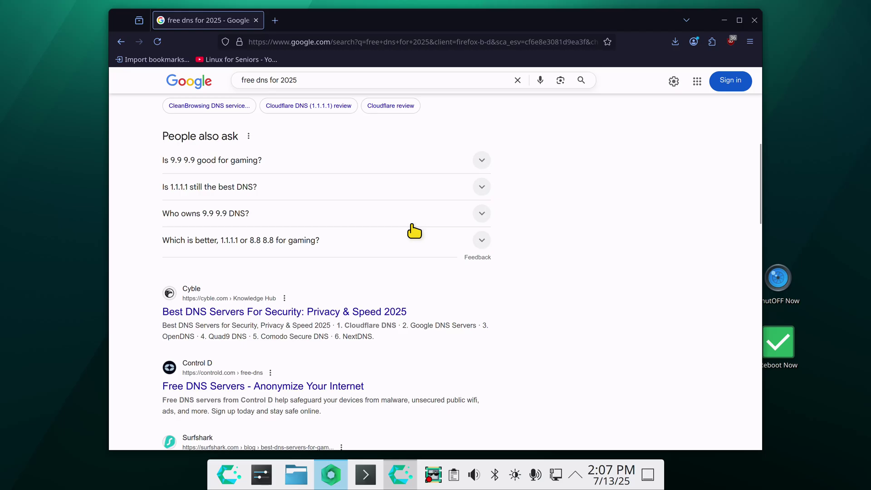
scroll(415, 232, down, 3)
scroll(416, 234, down, 7)
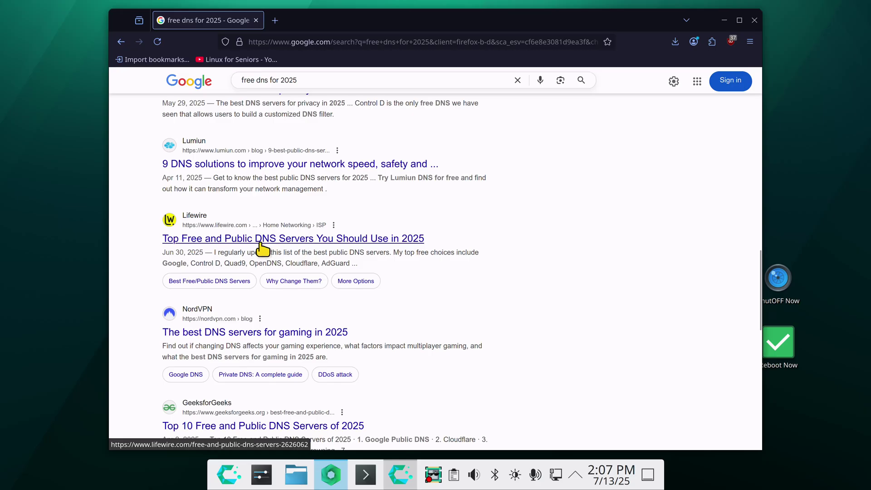
click(314, 239)
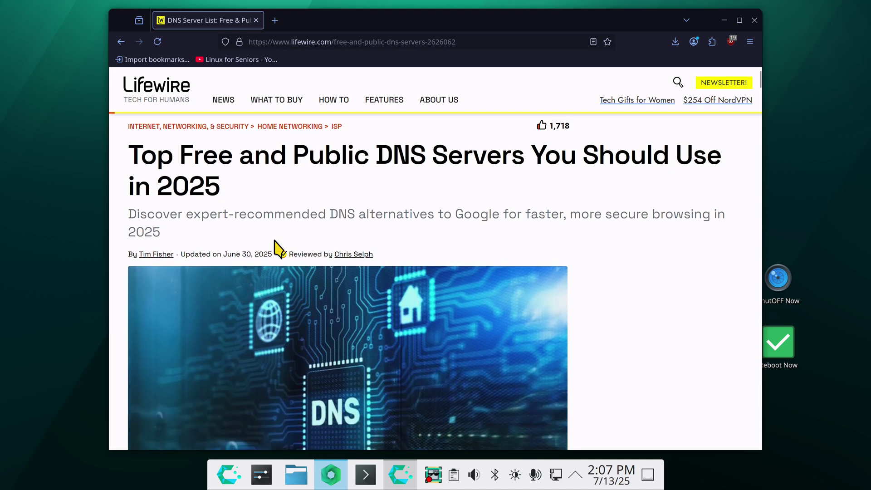
scroll(390, 236, down, 4)
scroll(393, 228, down, 10)
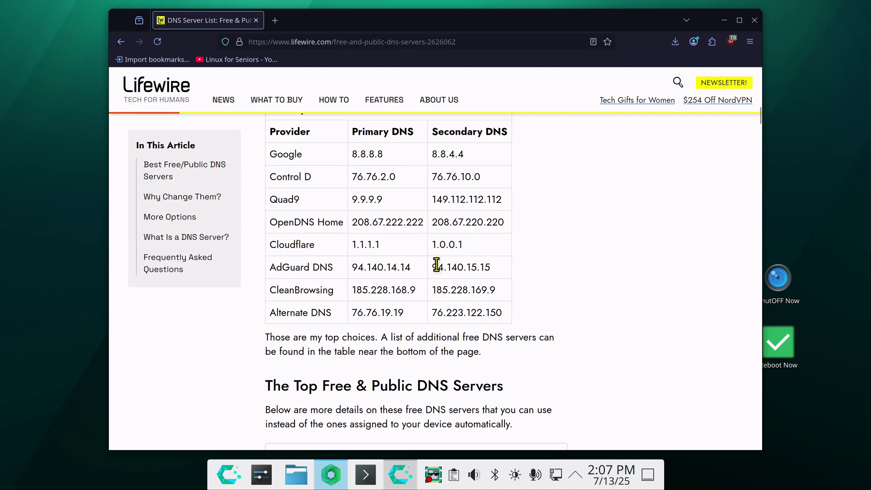
- Check the nameservers of Wired connection 1 against the Google entry in the Lifewire DNS table, and minimize the browser
click(556, 474)
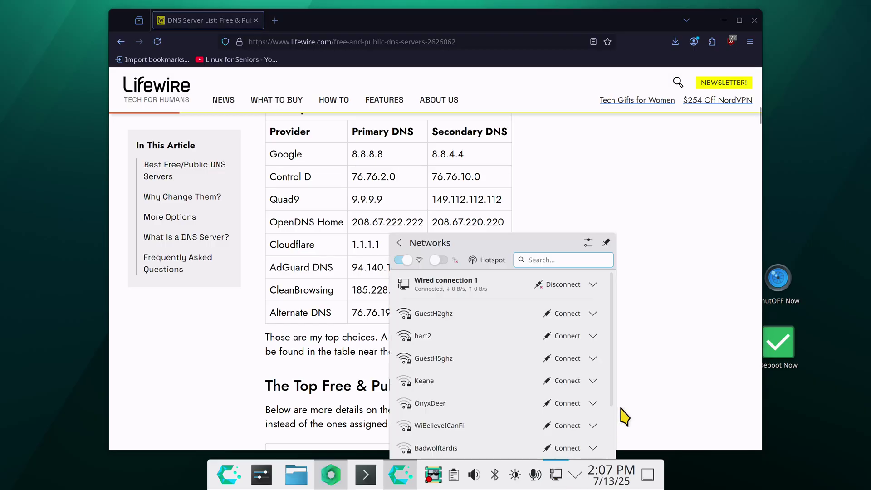
click(563, 293)
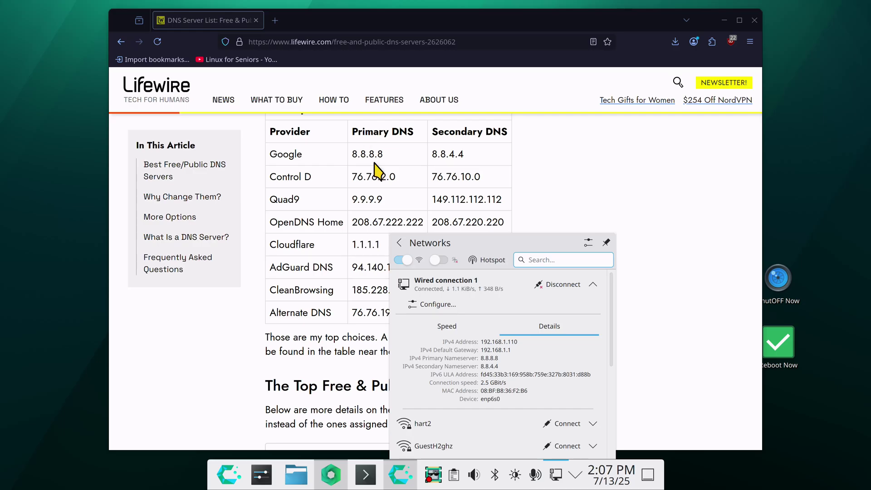
click(724, 20)
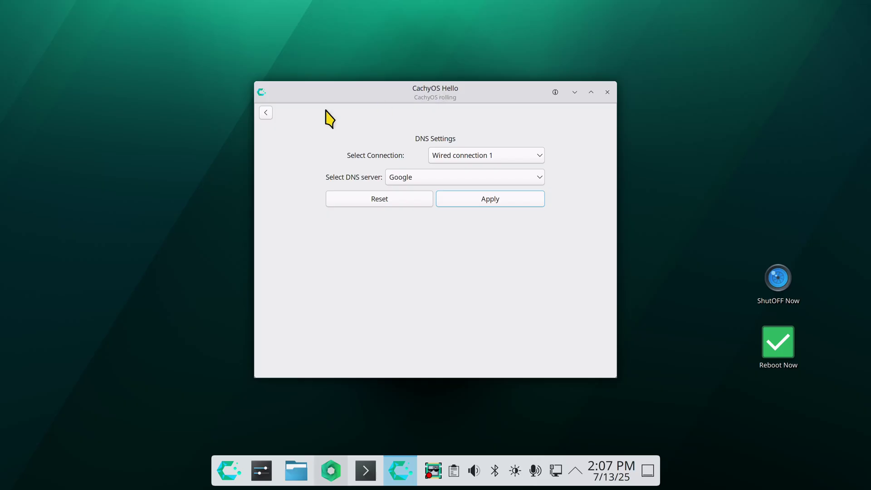
- Go back to the CachyOS Hello welcome page, revisit Apps/Tweaks where the DNS server option is found, and close CachyOS Hello
click(265, 113)
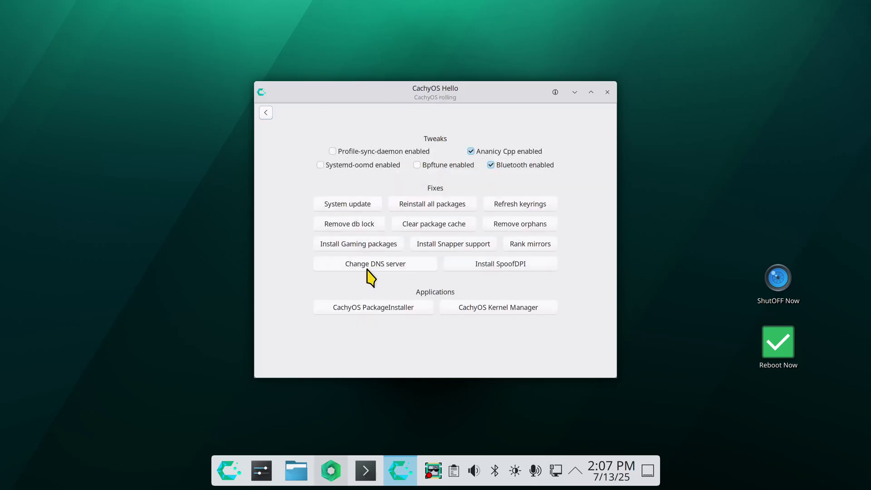
click(266, 113)
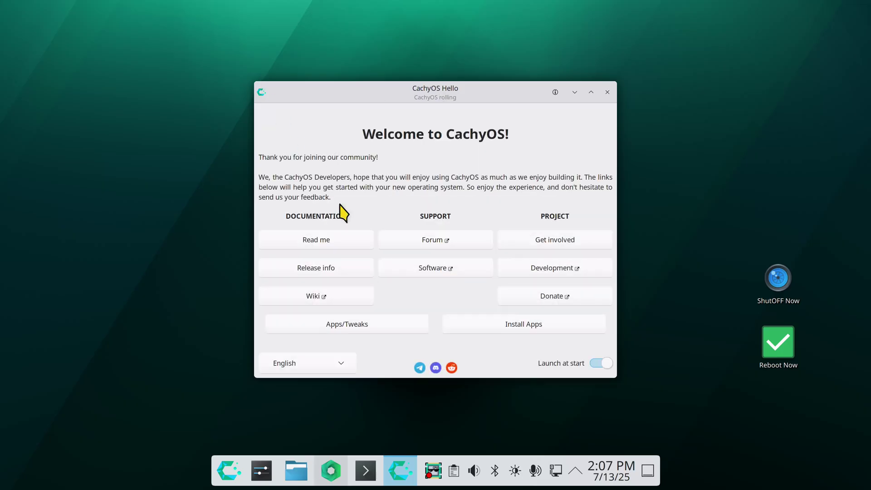
click(348, 328)
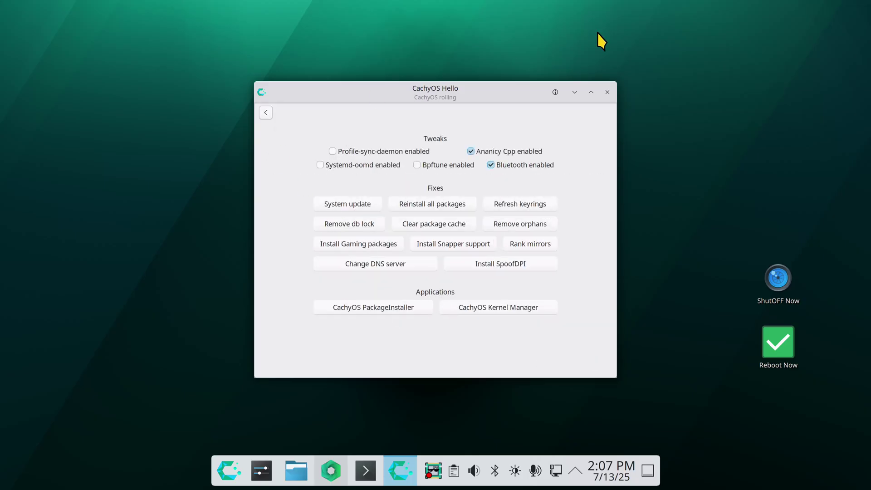
click(607, 92)
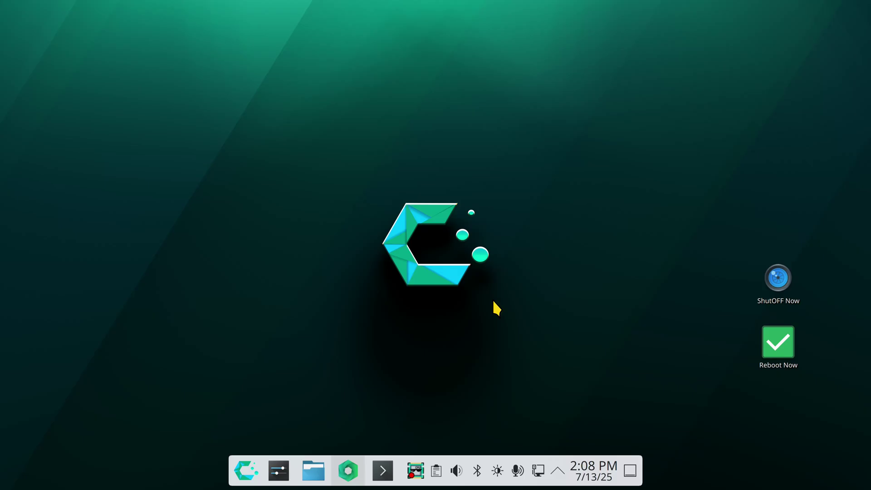
- Open the network connection configuration and show the IPv4 settings of Wired connection 1
right_click(539, 469)
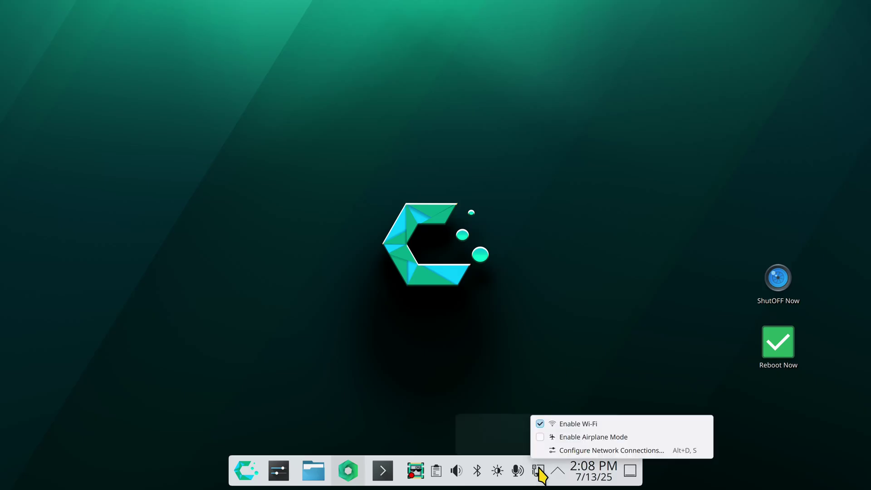
click(599, 451)
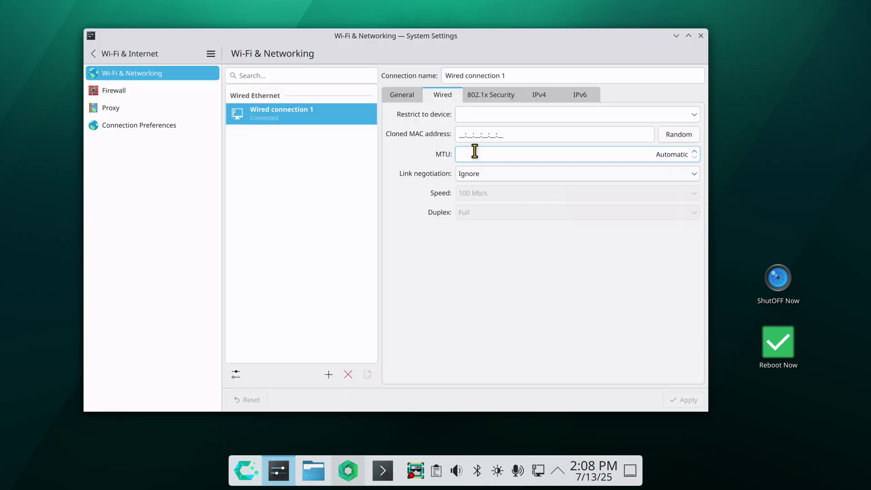
click(540, 106)
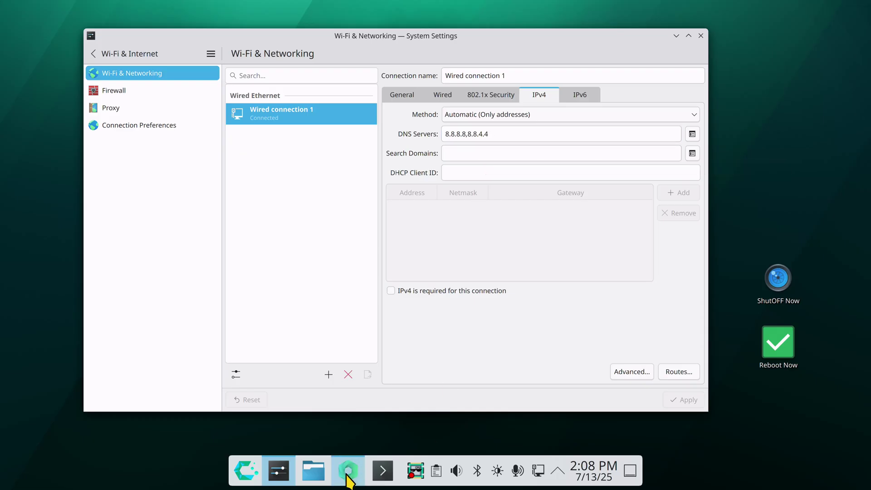
- Compare the DNS Servers entry in the IPv4 settings with the Lifewire table, and select the whole entry
click(347, 475)
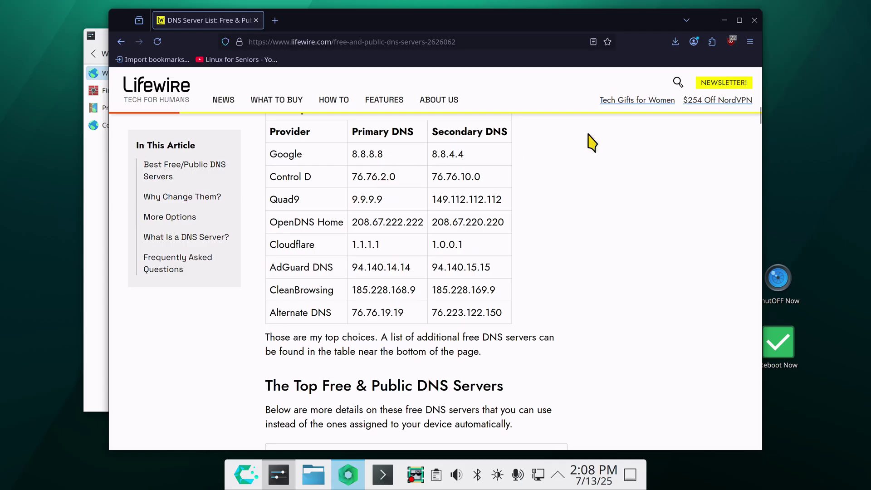
click(725, 21)
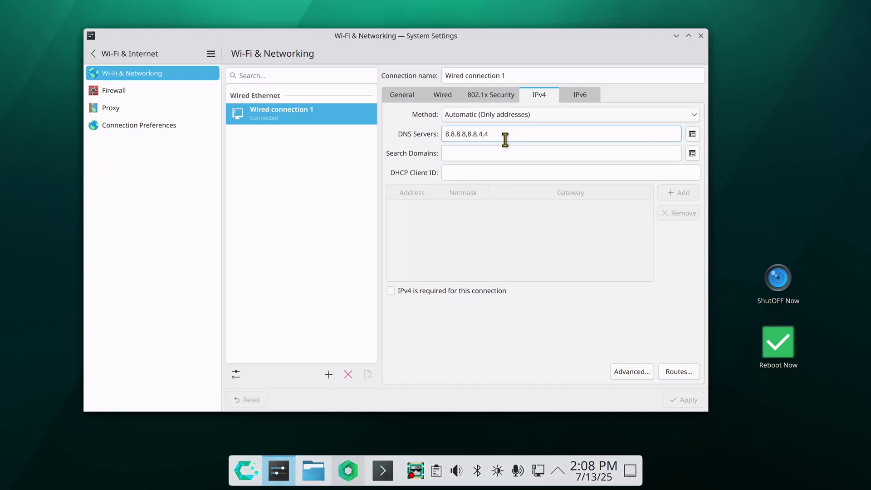
click(469, 150)
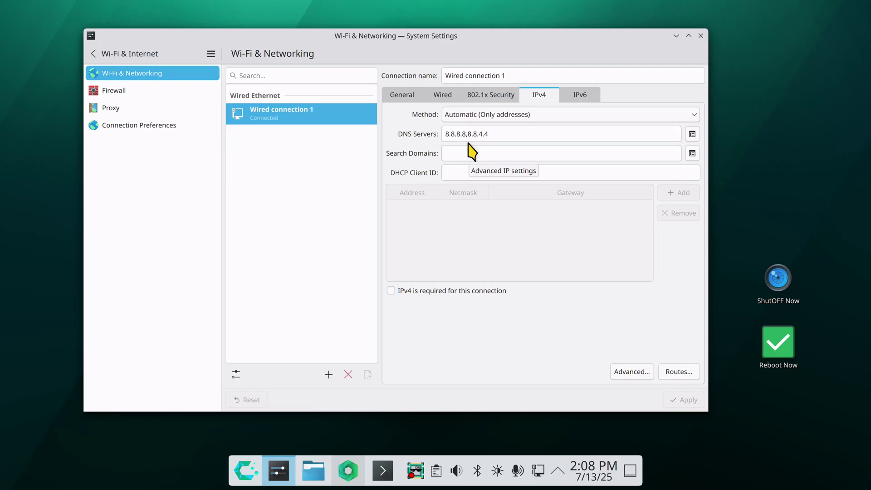
drag(499, 134, 438, 134)
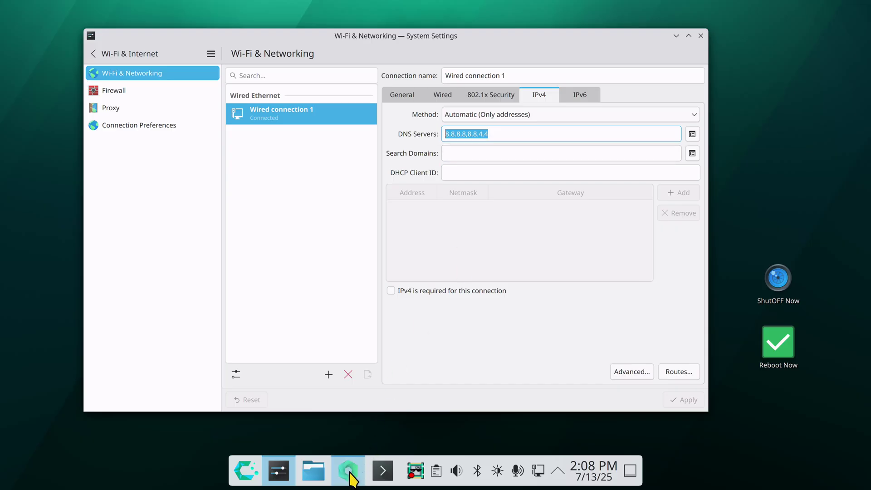
- Return to the Lifewire table and examine the OpenDNS Home row with its primary and secondary addresses
click(348, 470)
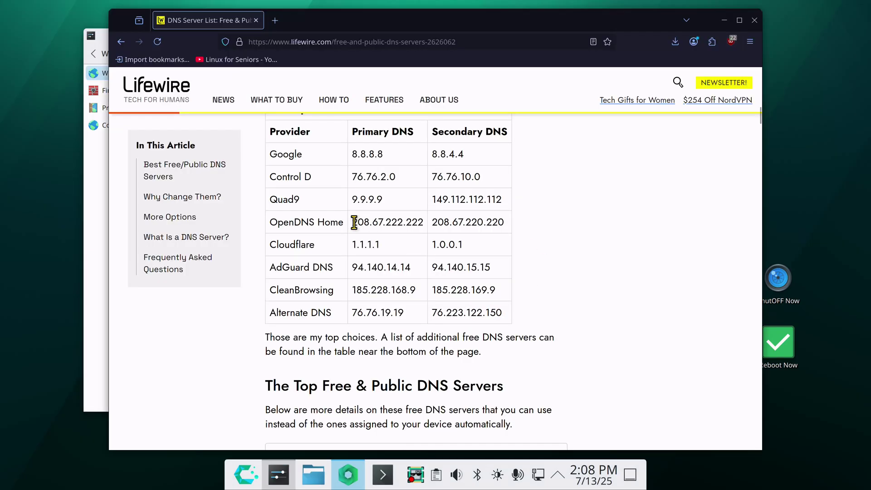
drag(353, 222, 422, 223)
click(383, 223)
double_click(318, 222)
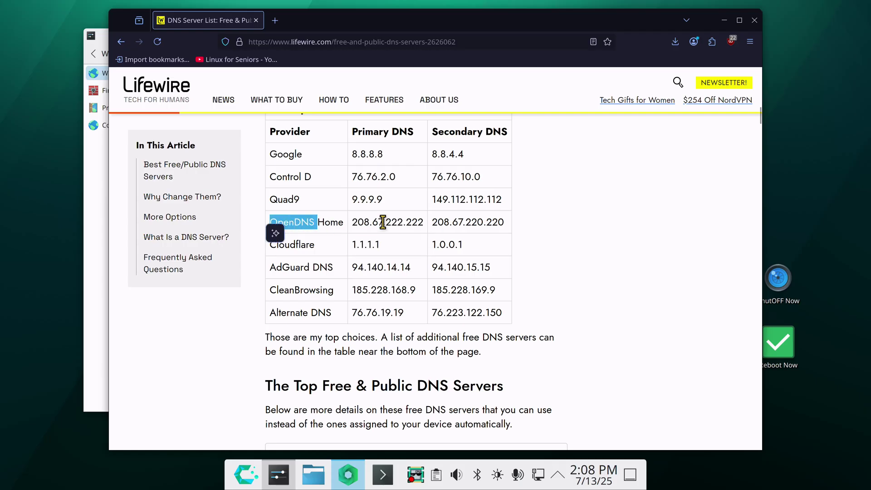
click(405, 227)
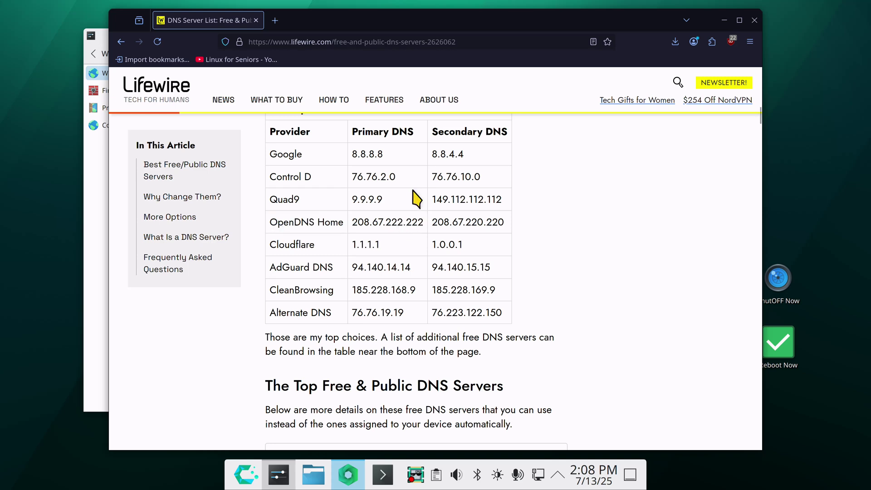
- Search Google for "open dns" in a new browser tab and open the OpenDNS website
click(275, 20)
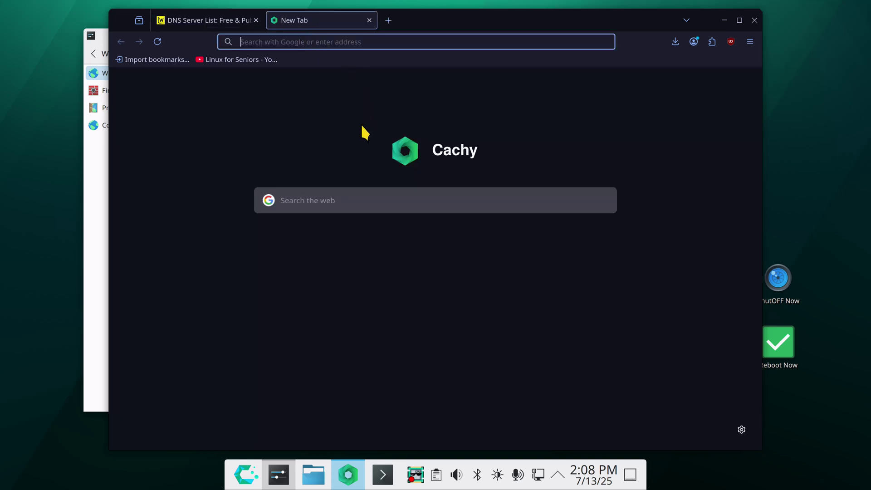
click(325, 206)
text(op)
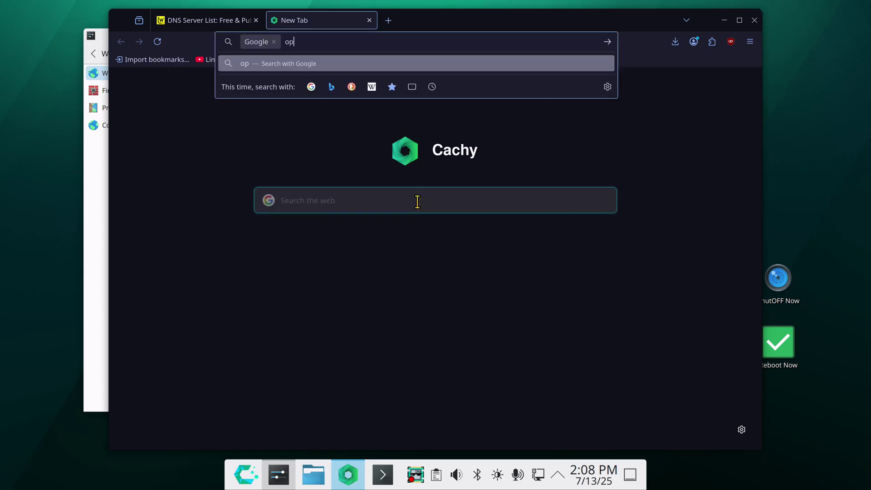
text(en dns)
key(Return)
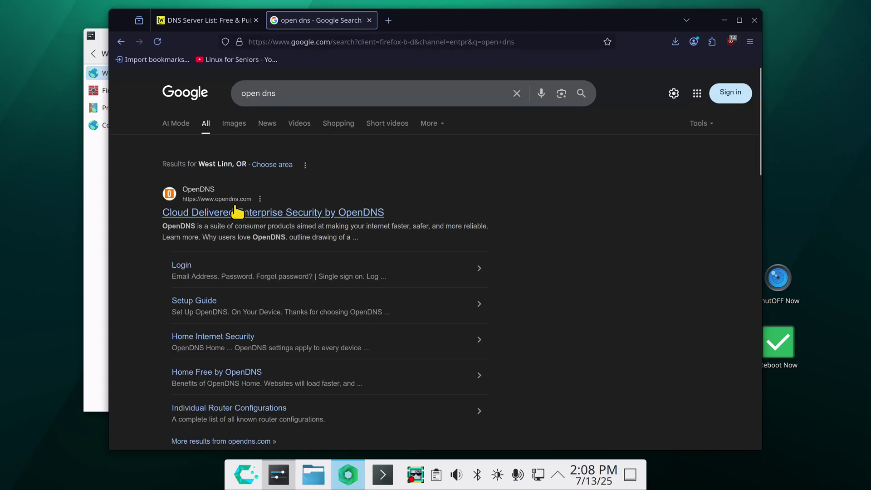
click(274, 213)
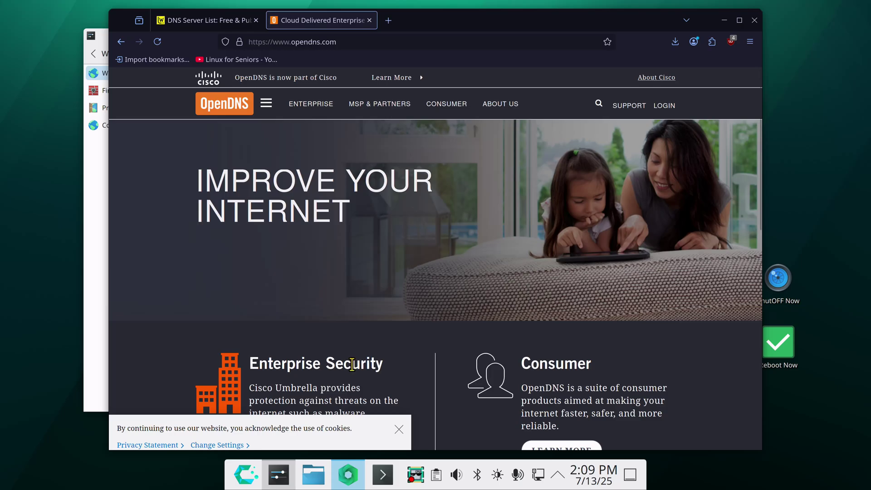
- Dismiss the cookie notice and find the DNS server addresses in the footer of the OpenDNS homepage
click(399, 429)
scroll(416, 311, down, 10)
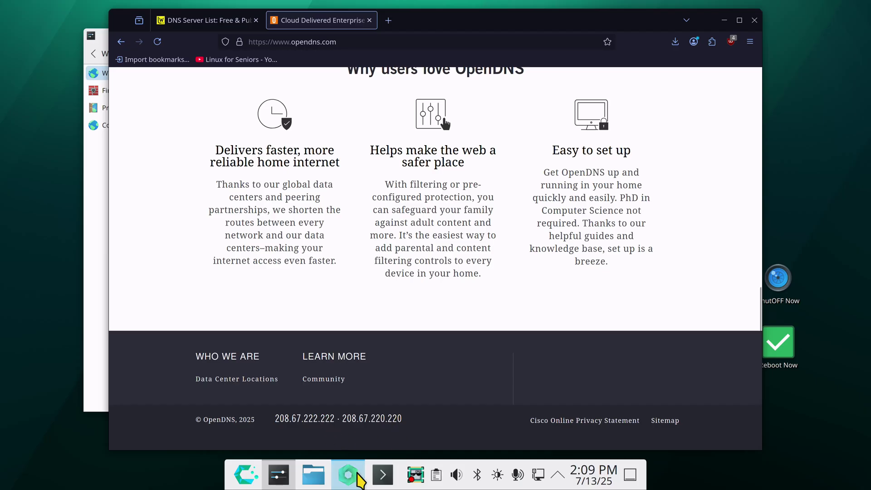
click(347, 473)
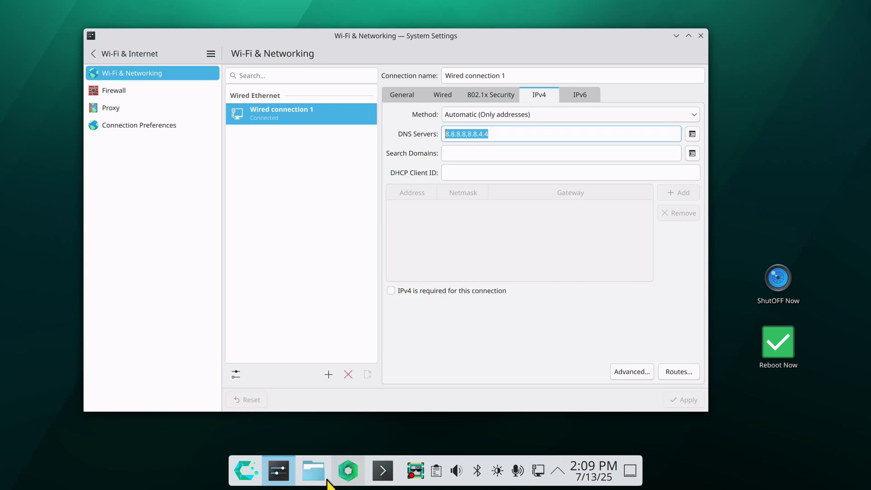
click(348, 470)
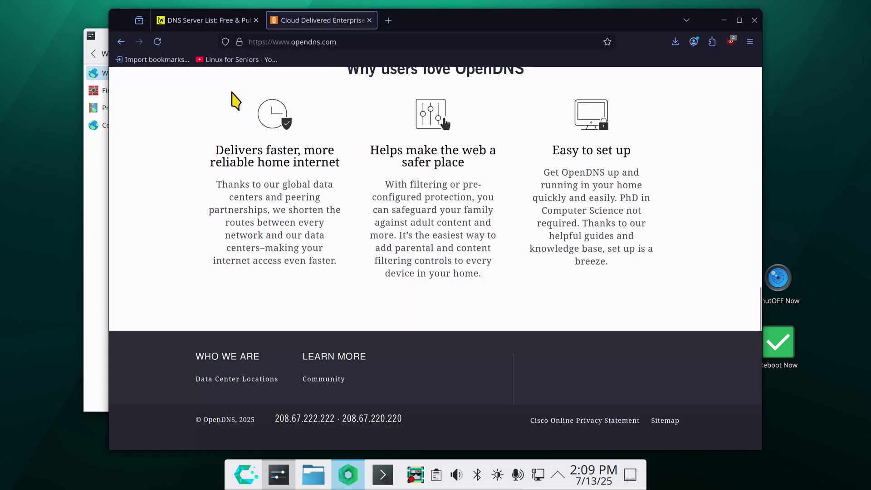
- Check the OpenDNS addresses against the Lifewire table, close the OpenDNS tab, and return to the network settings
click(213, 27)
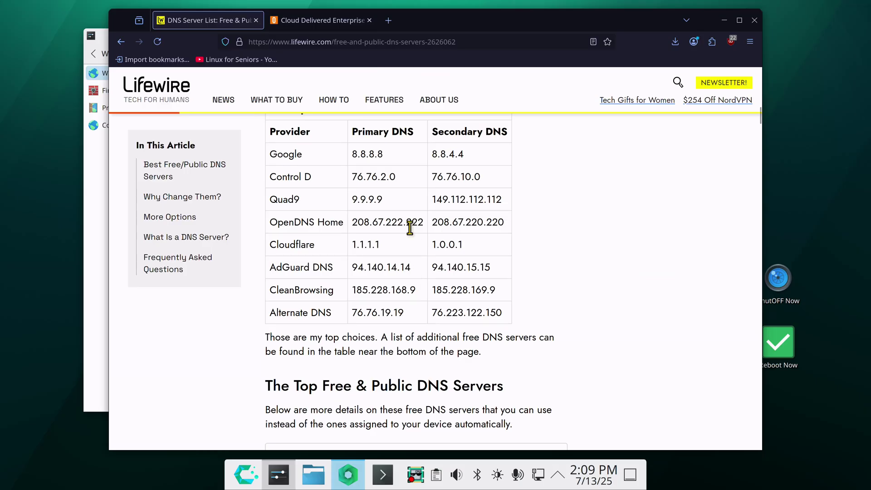
click(372, 21)
click(725, 20)
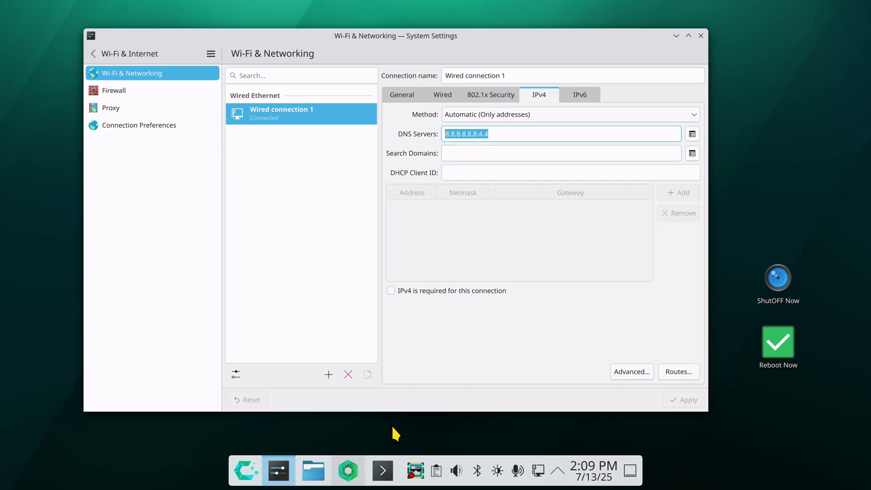
- Examine the Cloudflare addresses in the Lifewire table, and select the OpenDNS Home primary address 208.67.222.222
click(349, 472)
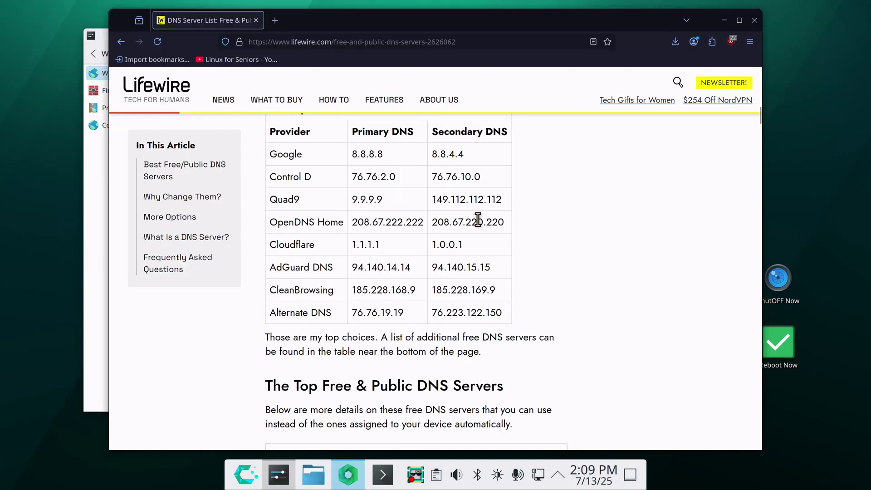
drag(352, 245, 385, 248)
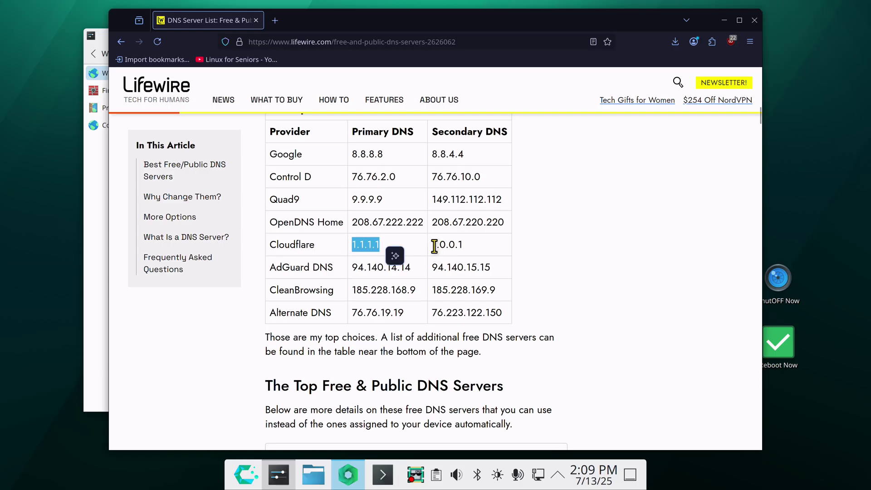
drag(435, 246, 475, 254)
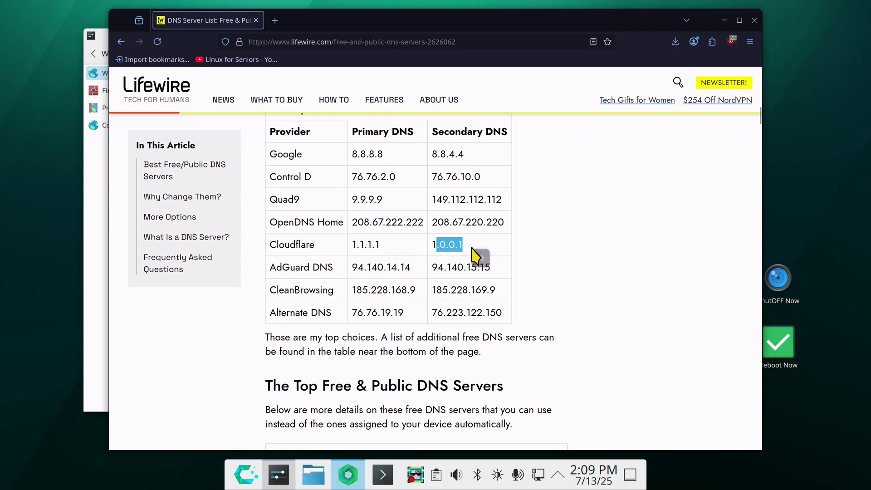
click(617, 225)
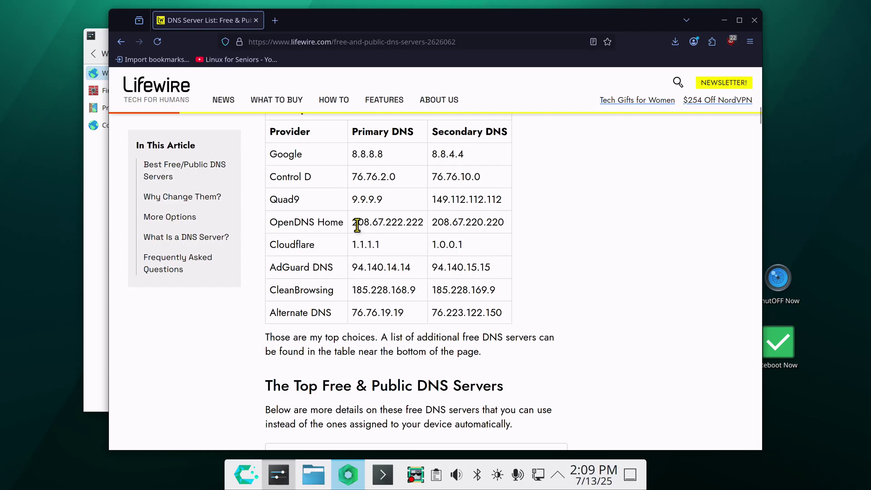
drag(353, 222, 429, 233)
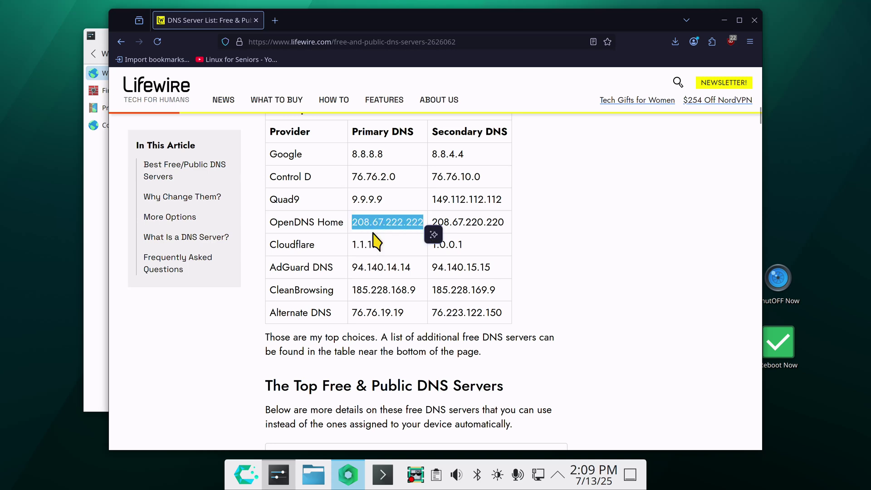
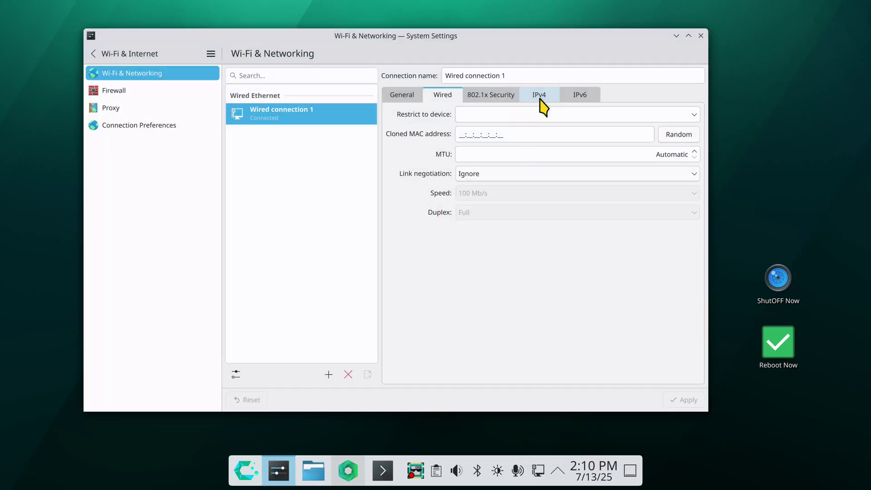
- Clear the DNS Servers entry in the IPv4 settings of Wired connection 1, and bring the Lifewire DNS table back up
click(539, 95)
click(499, 135)
drag(484, 134, 436, 134)
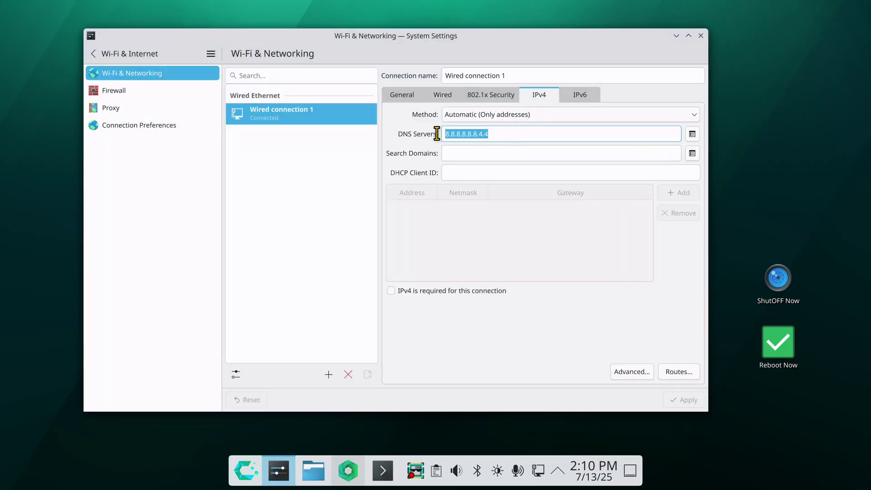
key(BackSpace)
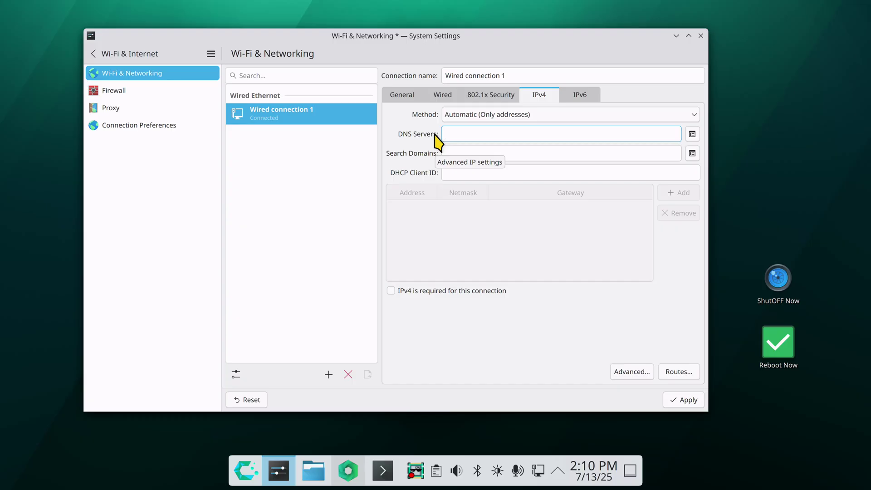
click(361, 477)
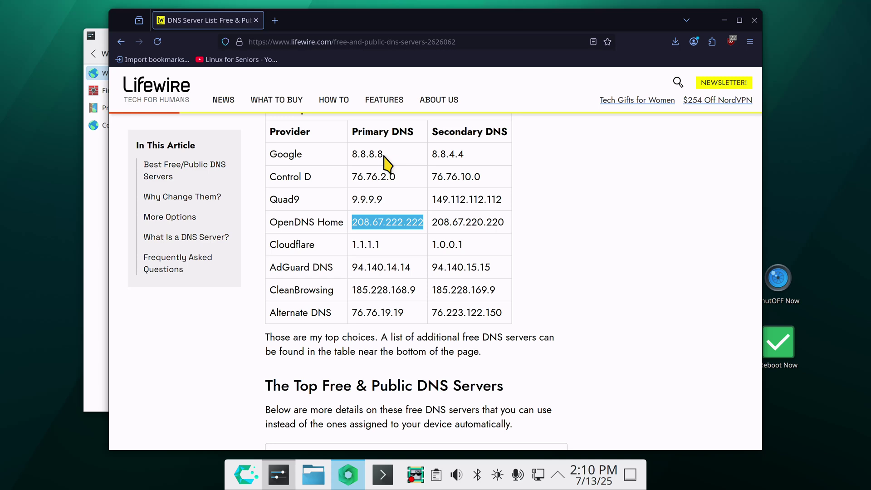
- Copy the OpenDNS Home primary address 208.67.222.222 from the Lifewire table into the wired connection's IPv4 DNS Servers, followed by a comma
scroll(386, 168, up, 4)
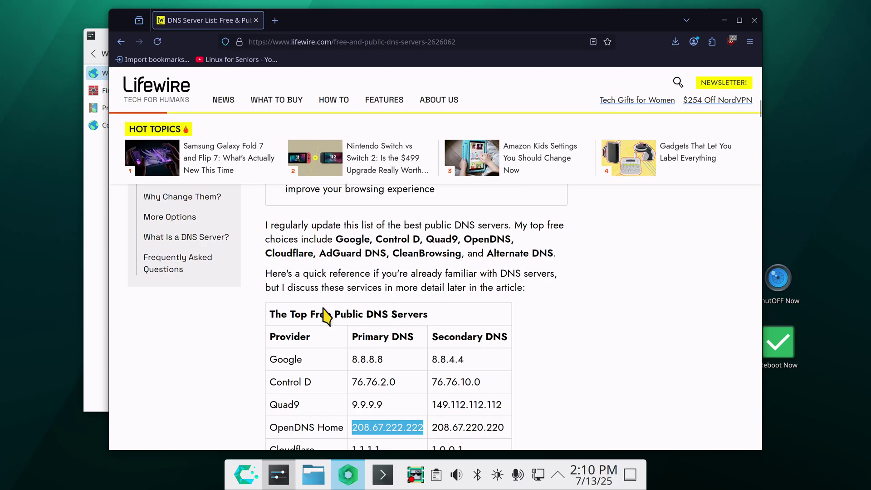
scroll(417, 312, down, 1)
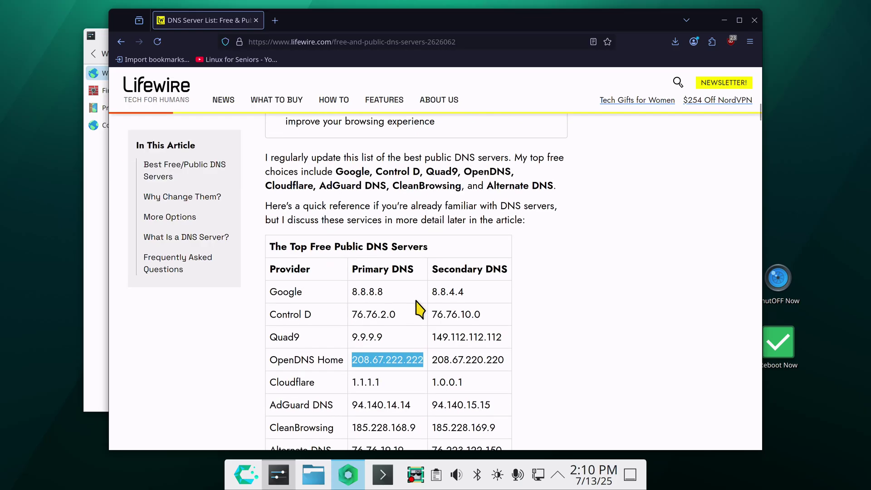
scroll(420, 309, down, 1)
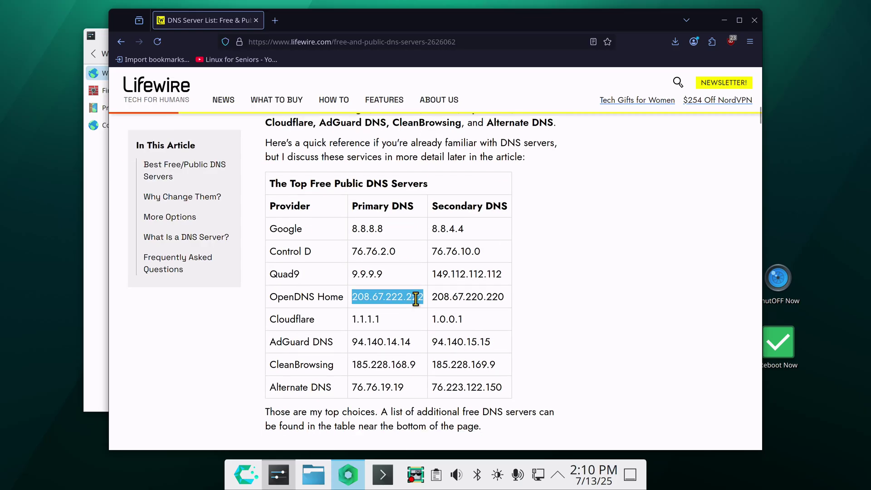
right_click(381, 297)
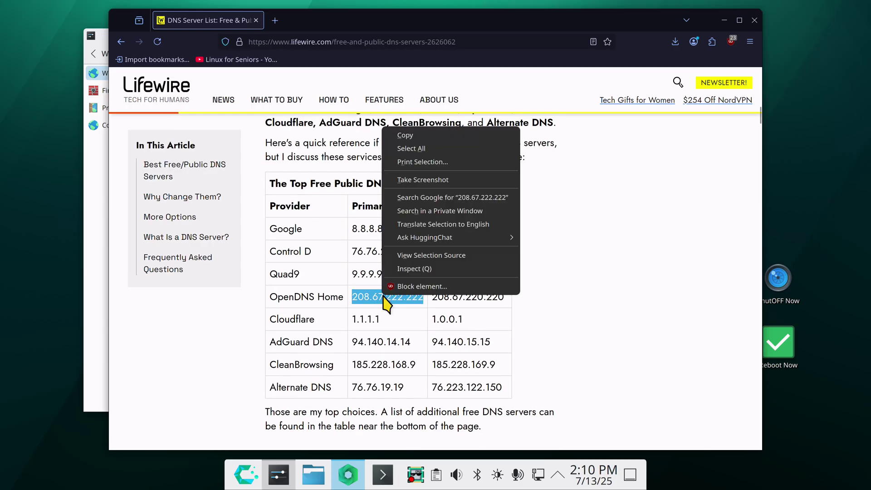
click(424, 135)
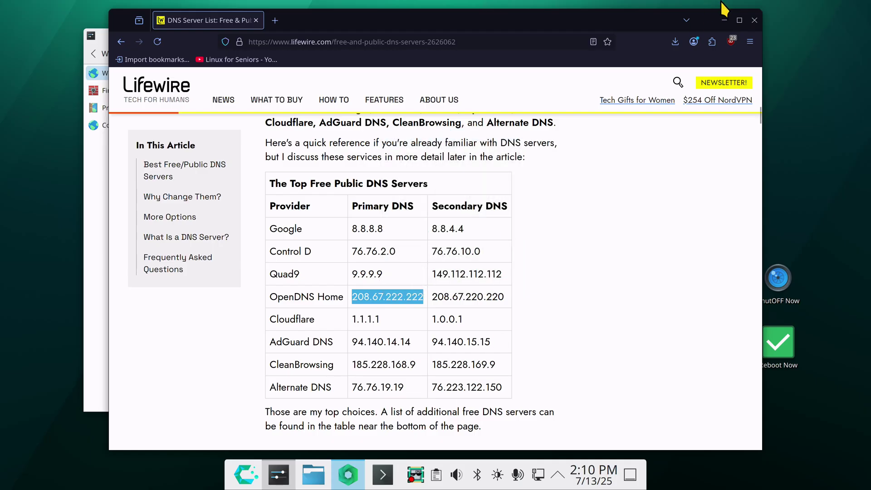
click(724, 20)
right_click(459, 133)
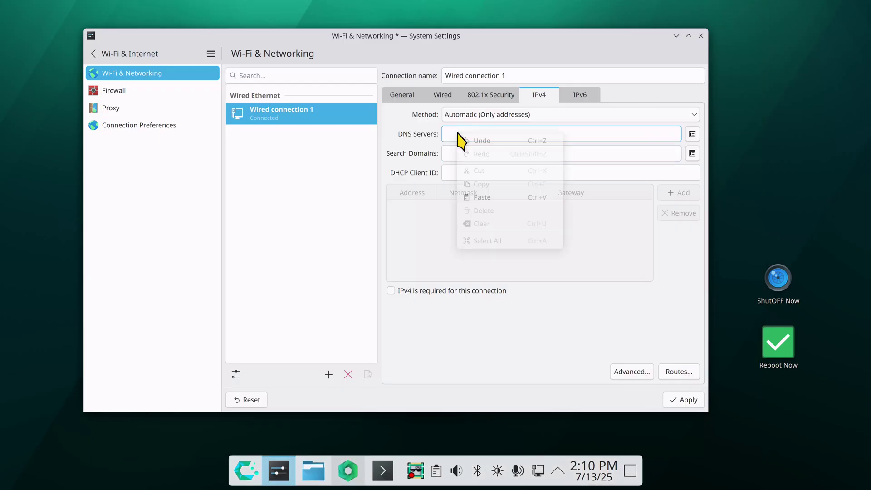
click(490, 197)
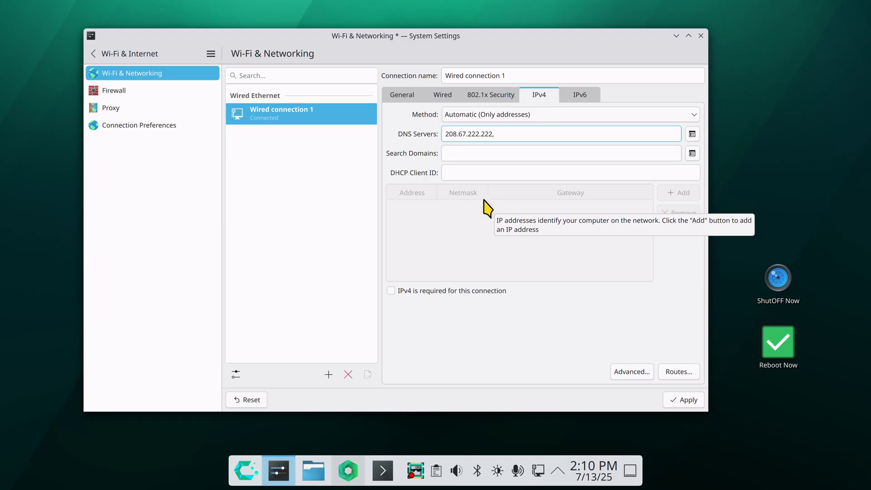
- Append Cloudflare's primary address 1.1.1.1 from the Lifewire table to the DNS Servers entry, then apply the changes and close the network settings
click(355, 470)
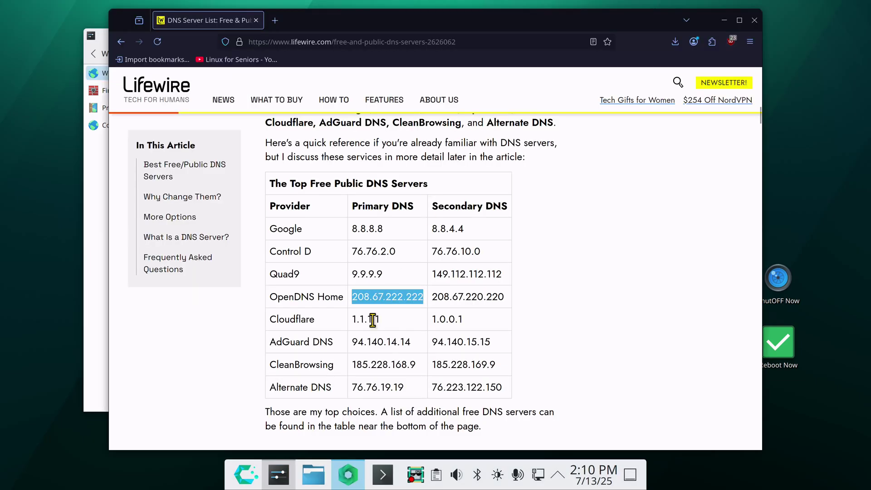
click(353, 321)
drag(354, 321, 386, 323)
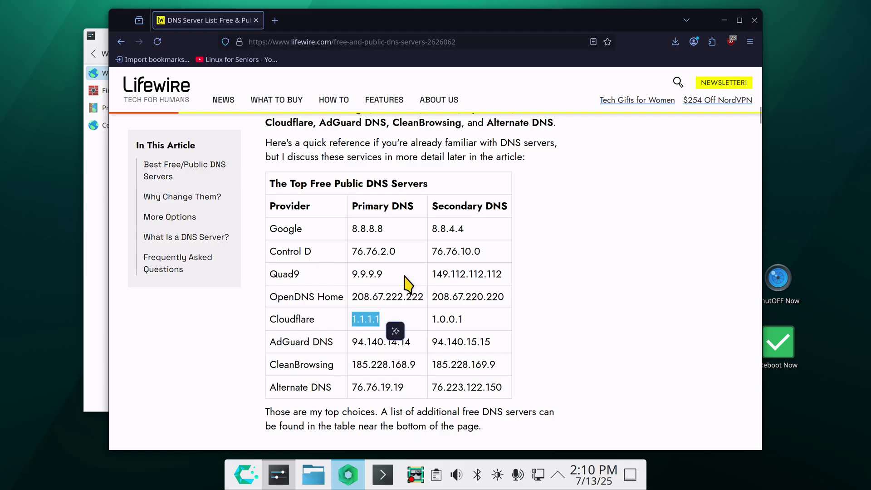
right_click(365, 319)
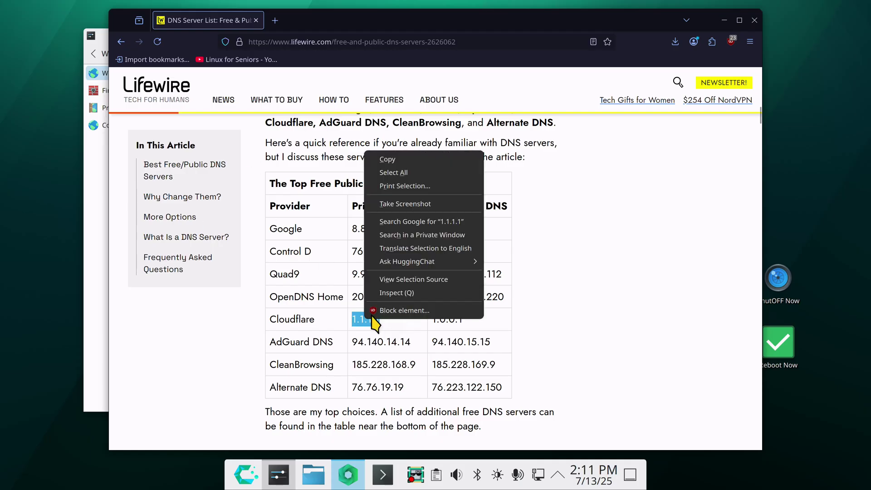
click(405, 160)
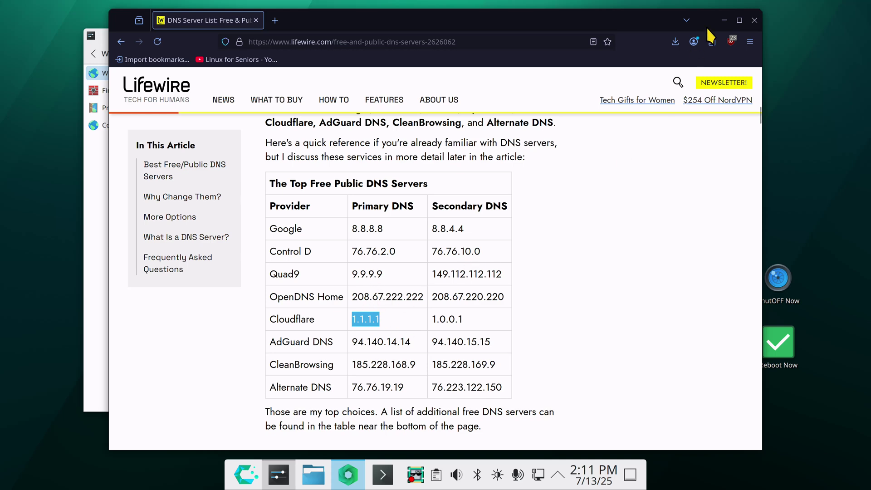
click(725, 20)
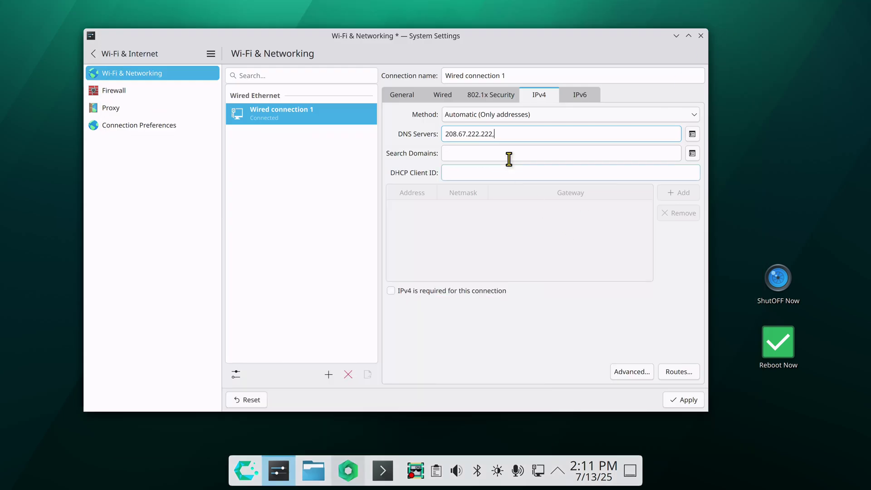
right_click(503, 134)
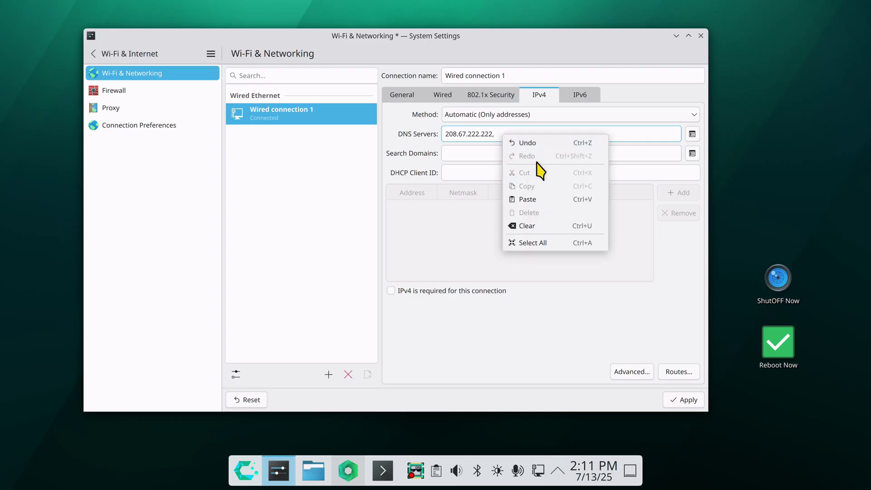
click(545, 199)
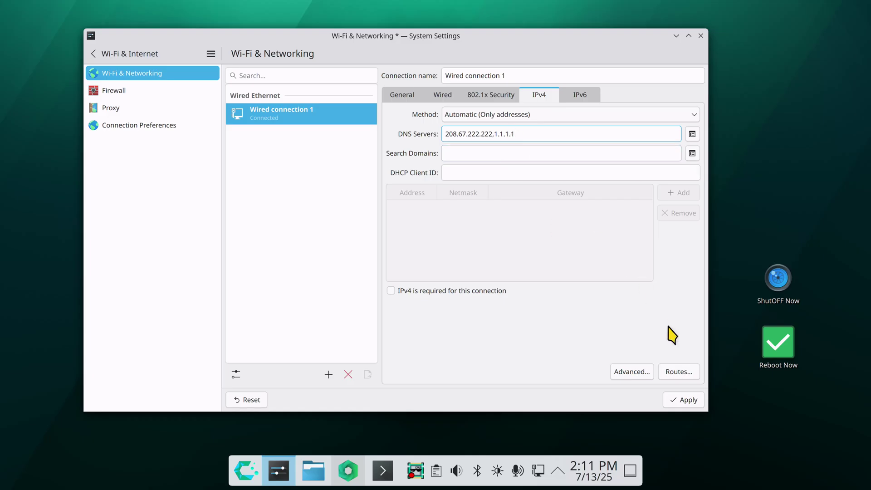
click(686, 400)
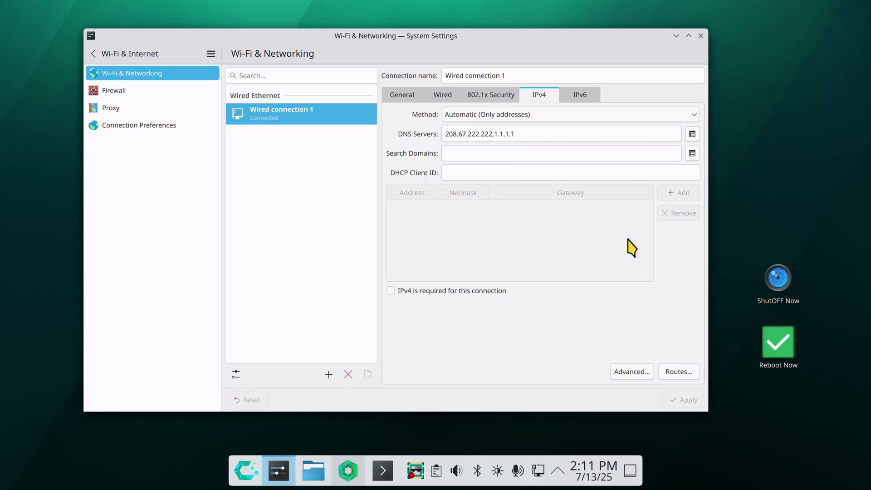
click(701, 35)
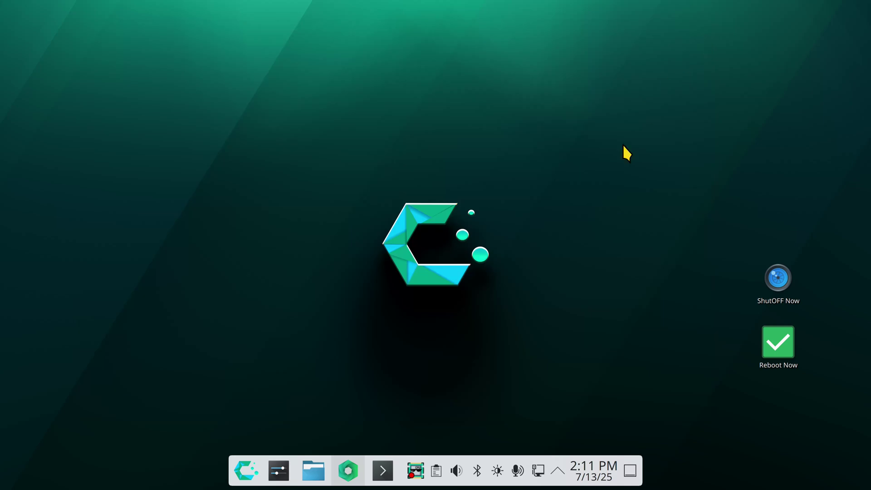
- Disconnect and reconnect Wired connection 1 so the new DNS servers take effect
click(538, 471)
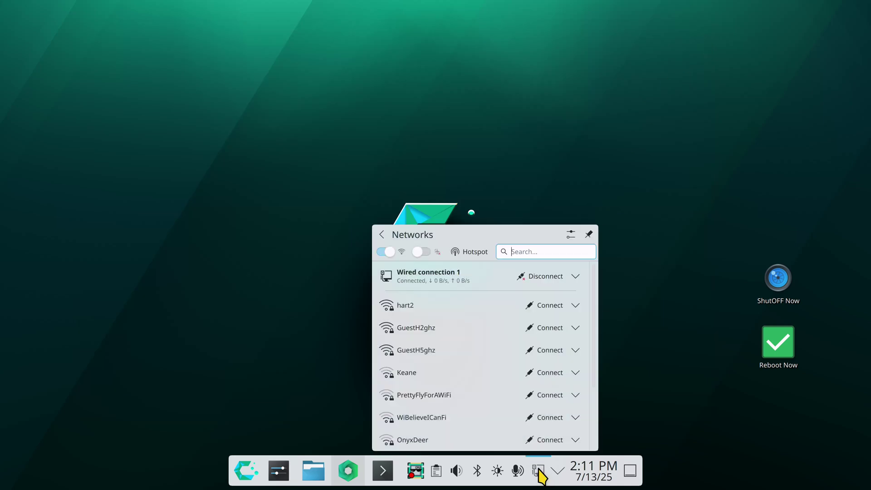
click(545, 277)
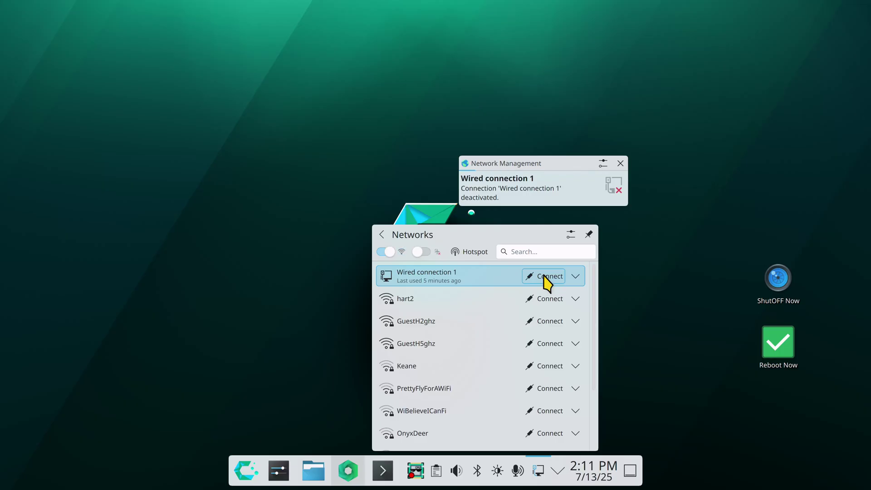
click(544, 277)
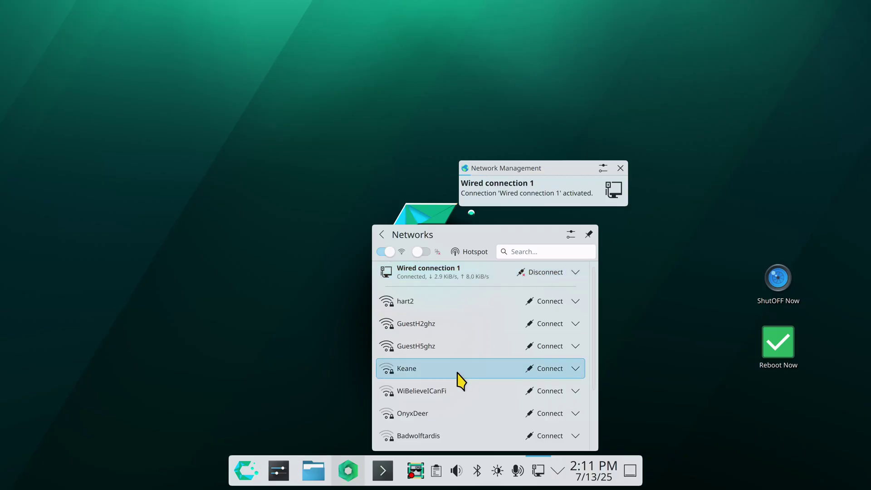
- Check the primary and secondary nameservers in the details of Wired connection 1, and briefly revisit the Lifewire DNS table before minimizing it
scroll(469, 285, up, 1)
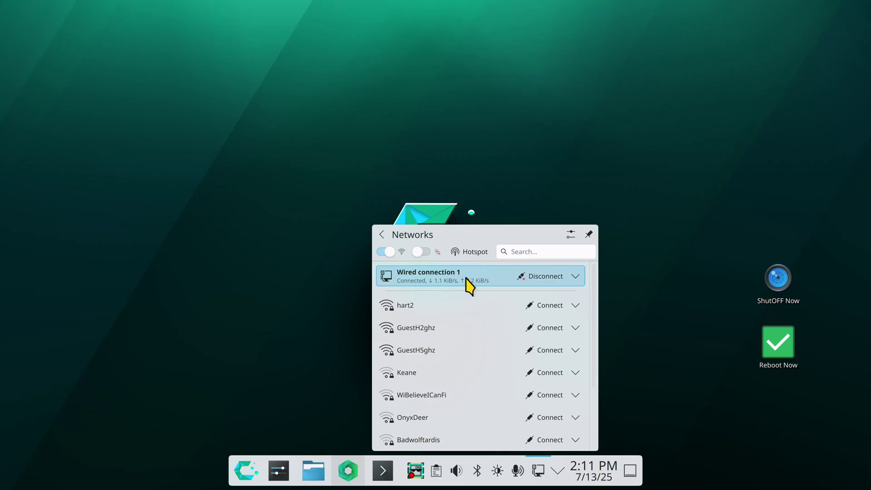
click(466, 279)
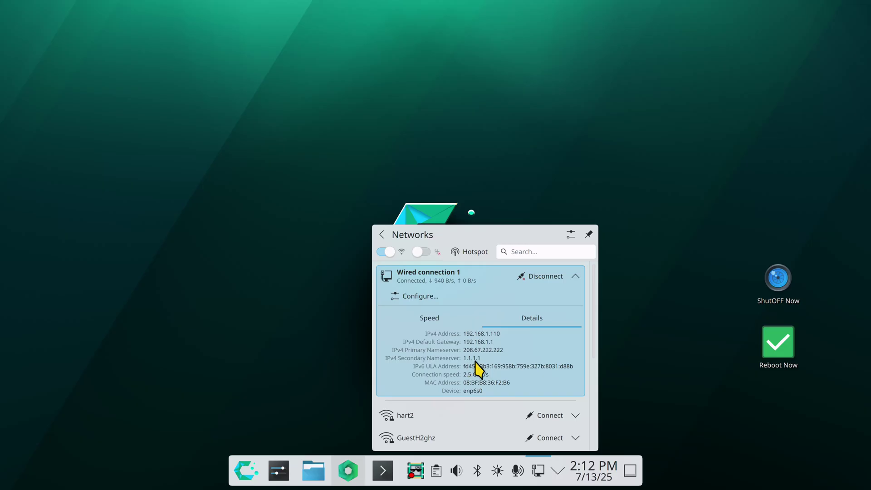
click(350, 472)
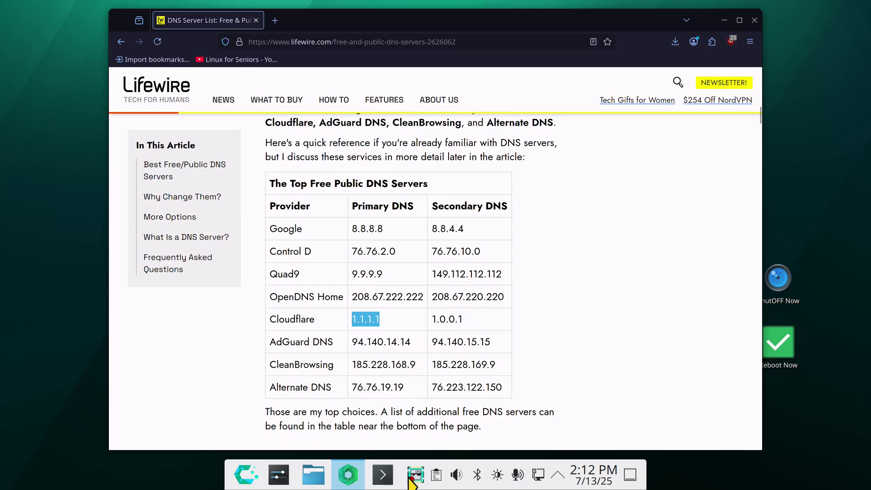
click(724, 21)
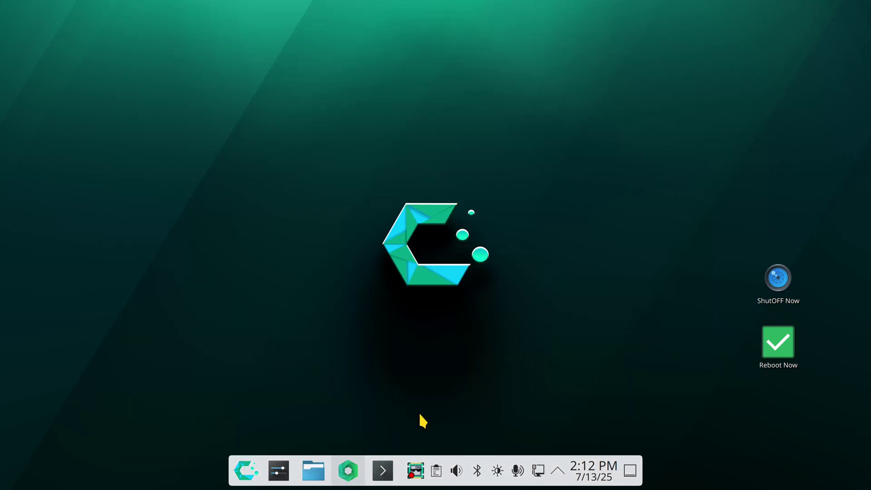